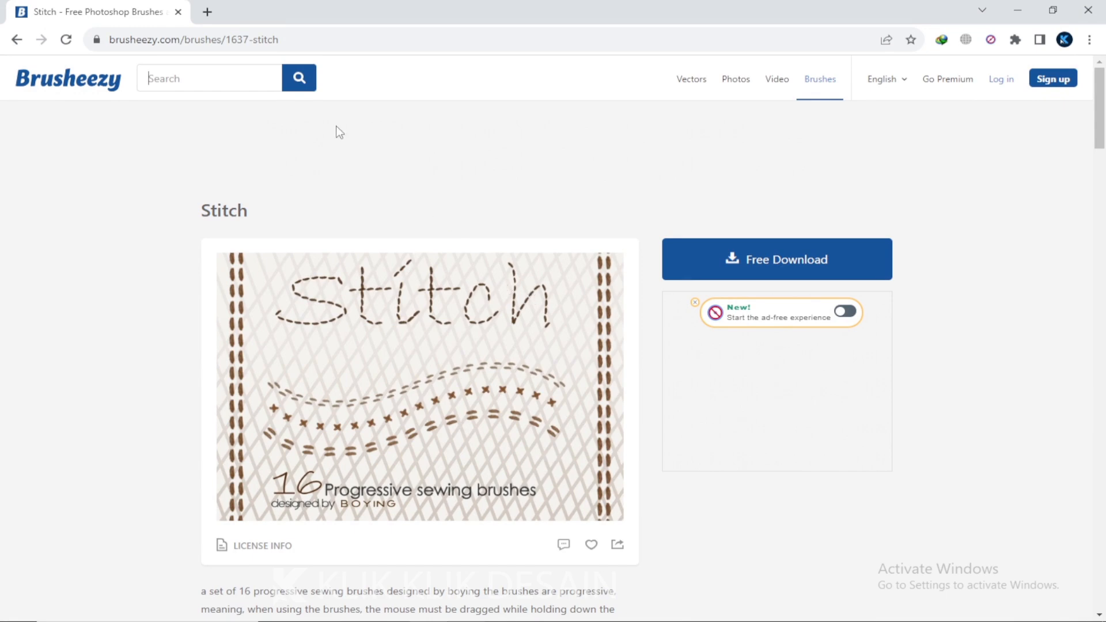
pyautogui.moveTo(229, 39); pyautogui.dragTo(343, 39)
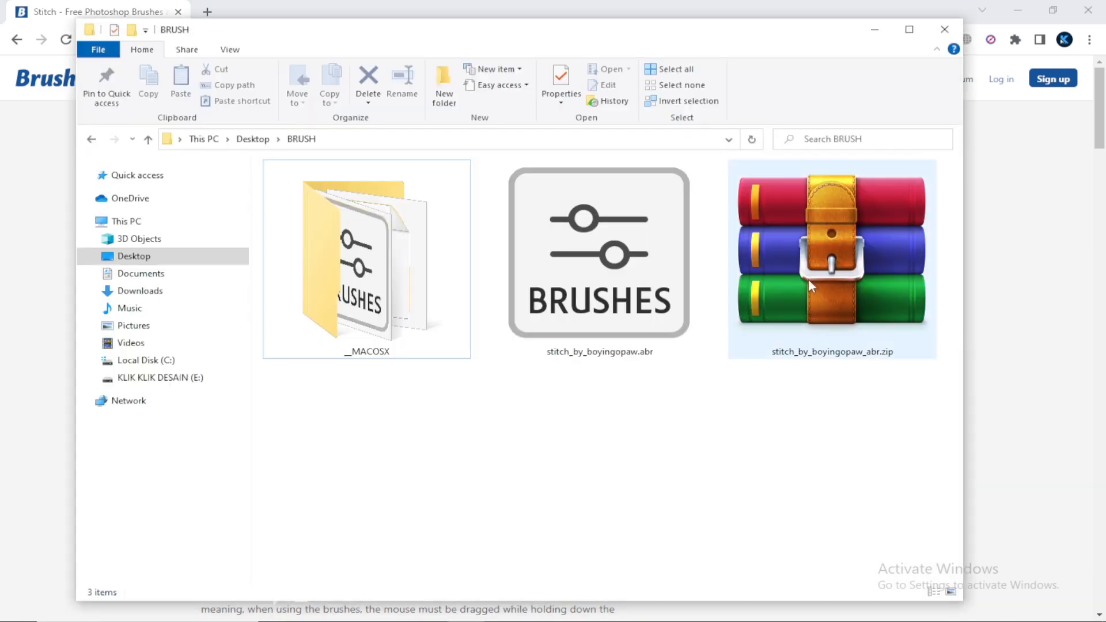
pyautogui.click(808, 277)
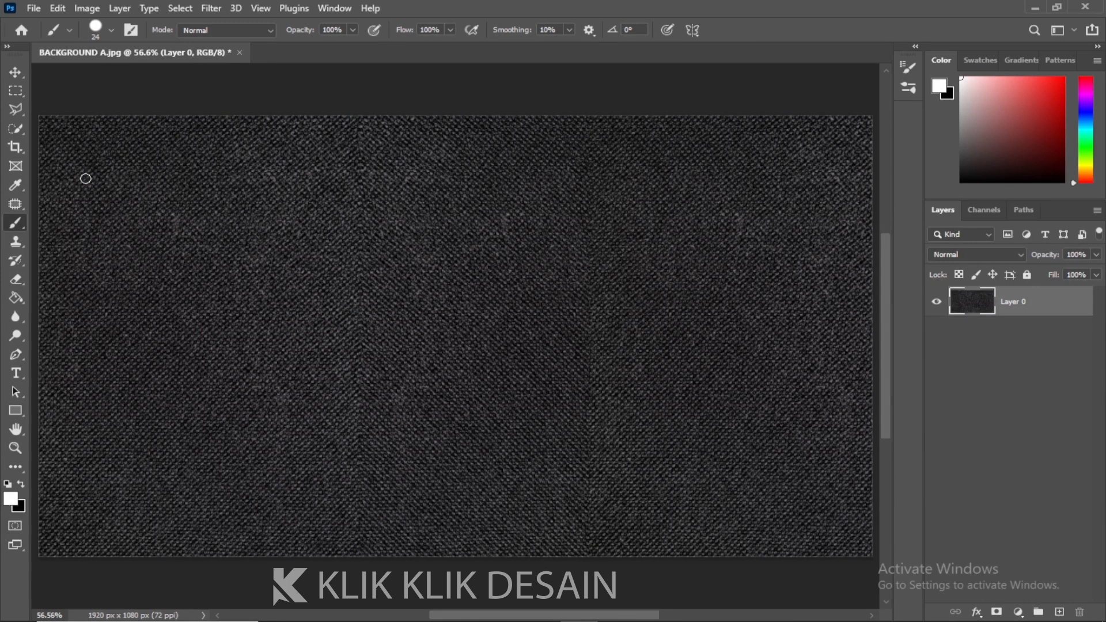
# Import the stitch_by_boyingopaw.abr brush file into the brush presets
pyautogui.click(111, 31)
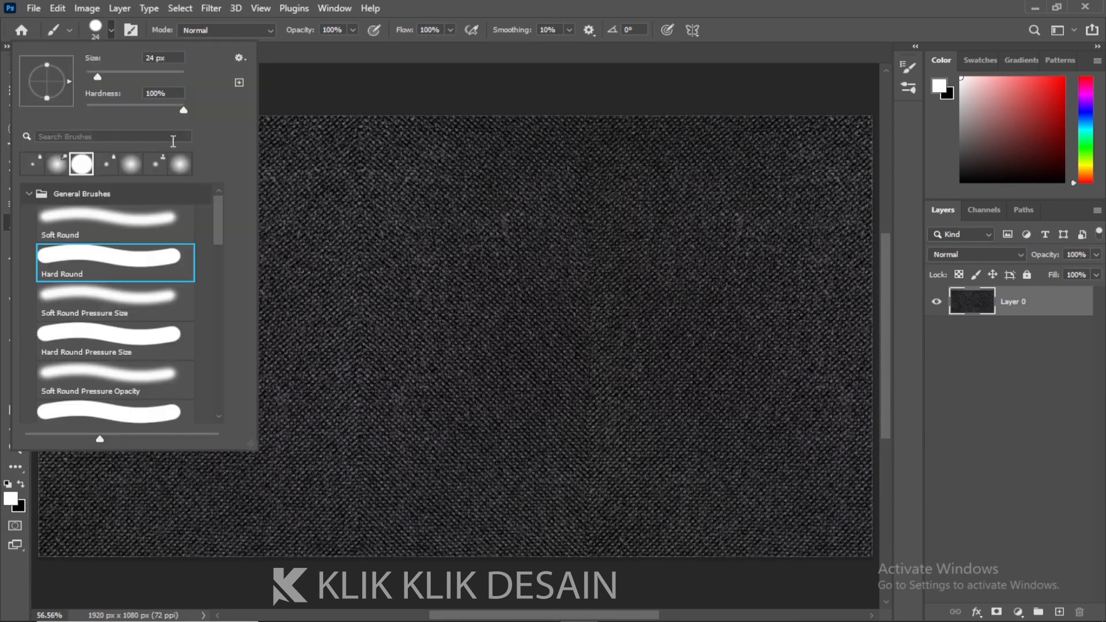
pyautogui.click(242, 57)
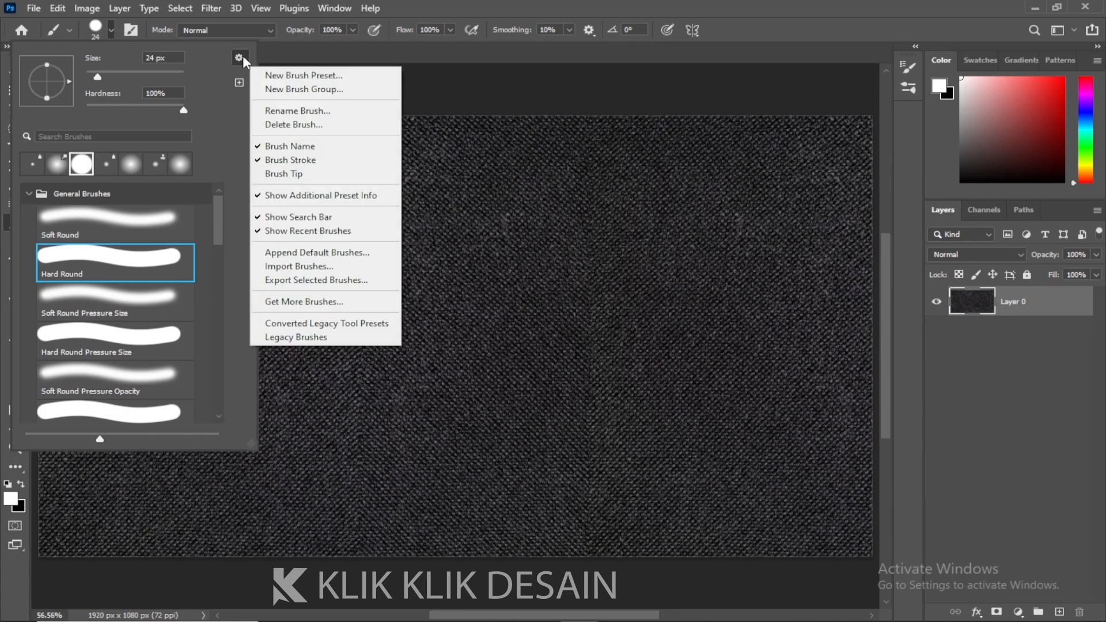
pyautogui.click(327, 269)
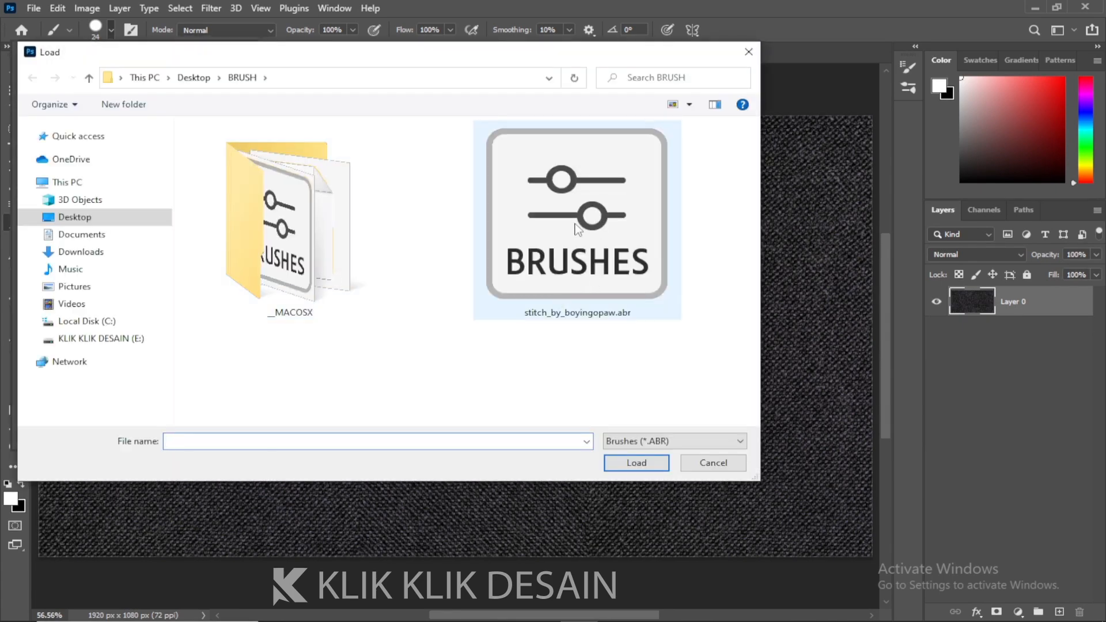
pyautogui.click(585, 256)
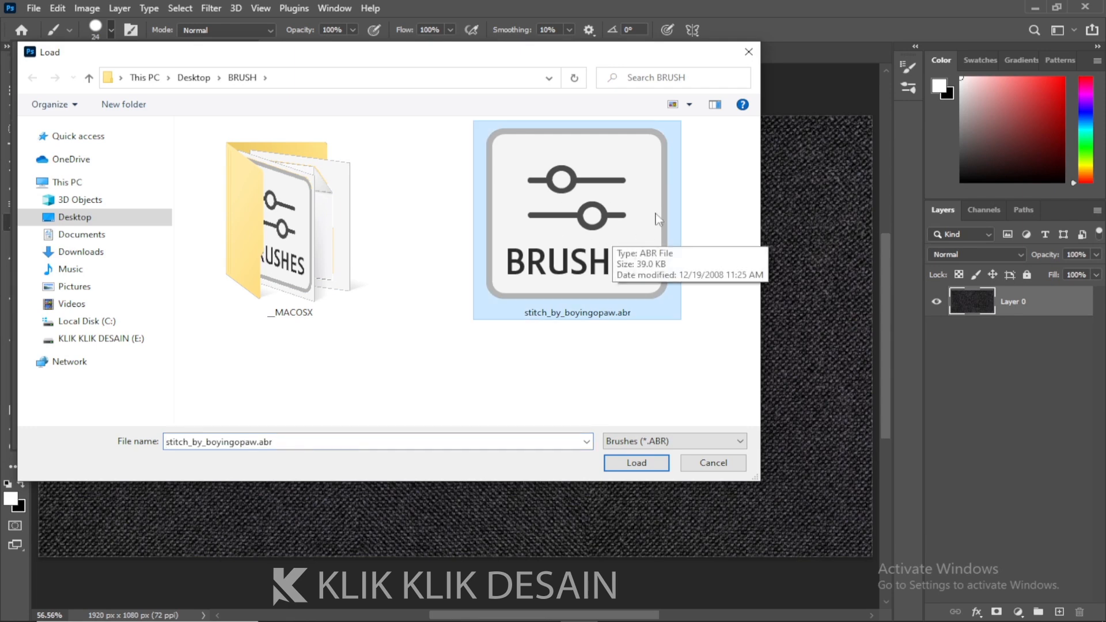
pyautogui.click(751, 51)
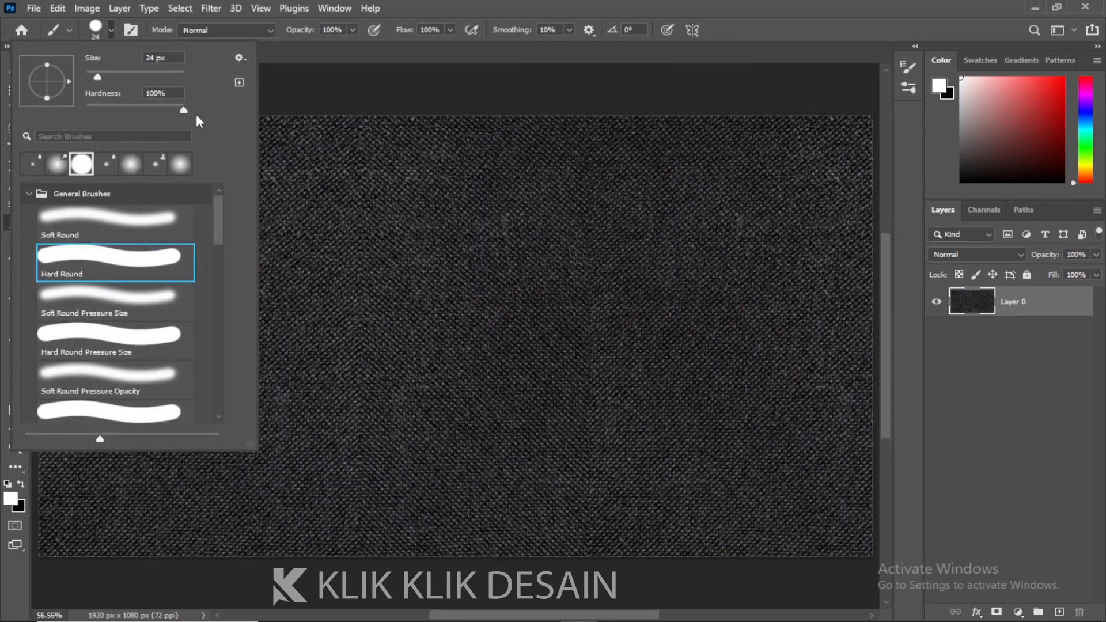
# Scroll through the brush list to inspect the imported stitch brush set
pyautogui.moveTo(219, 207); pyautogui.dragTo(220, 291)
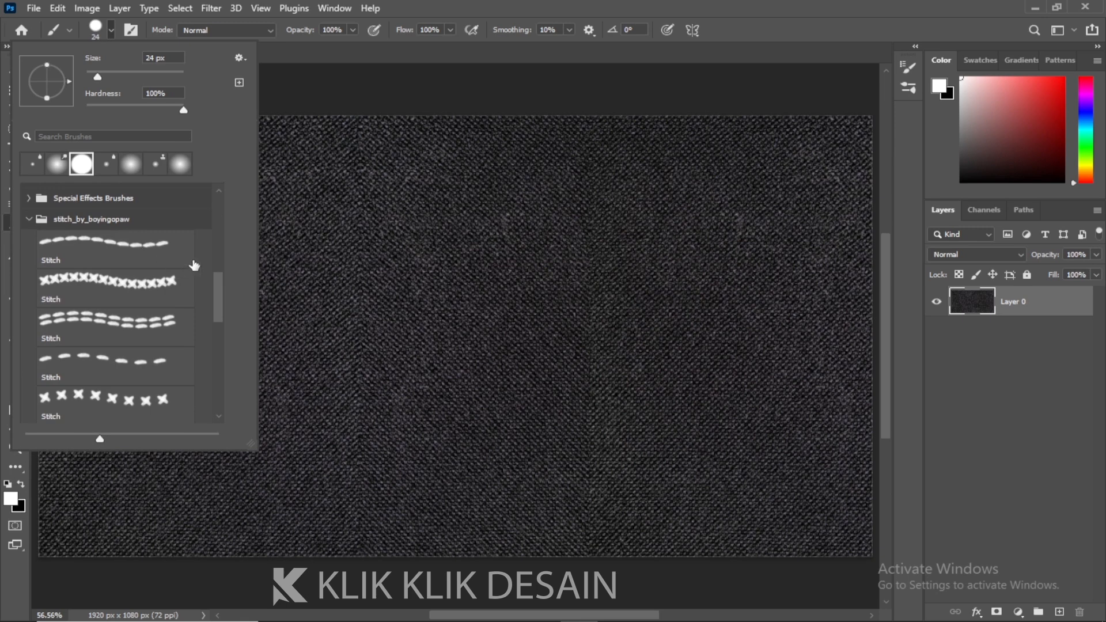
pyautogui.moveTo(219, 288)
pyautogui.mouseDown()
pyautogui.moveTo(218, 378)
pyautogui.moveTo(218, 289)
pyautogui.mouseUp()
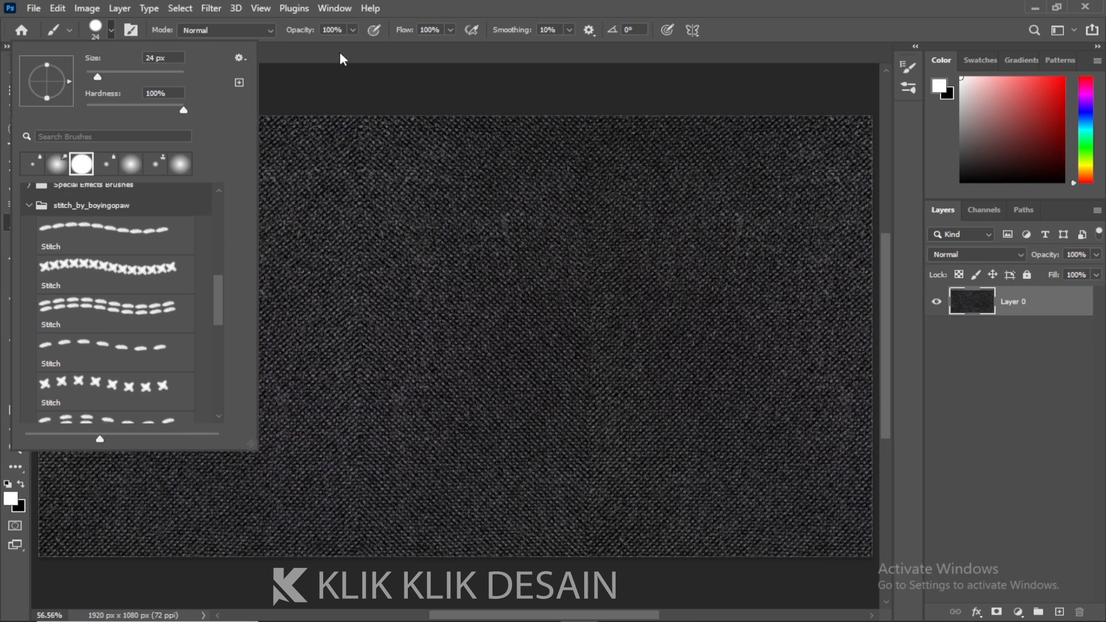
pyautogui.click(459, 7)
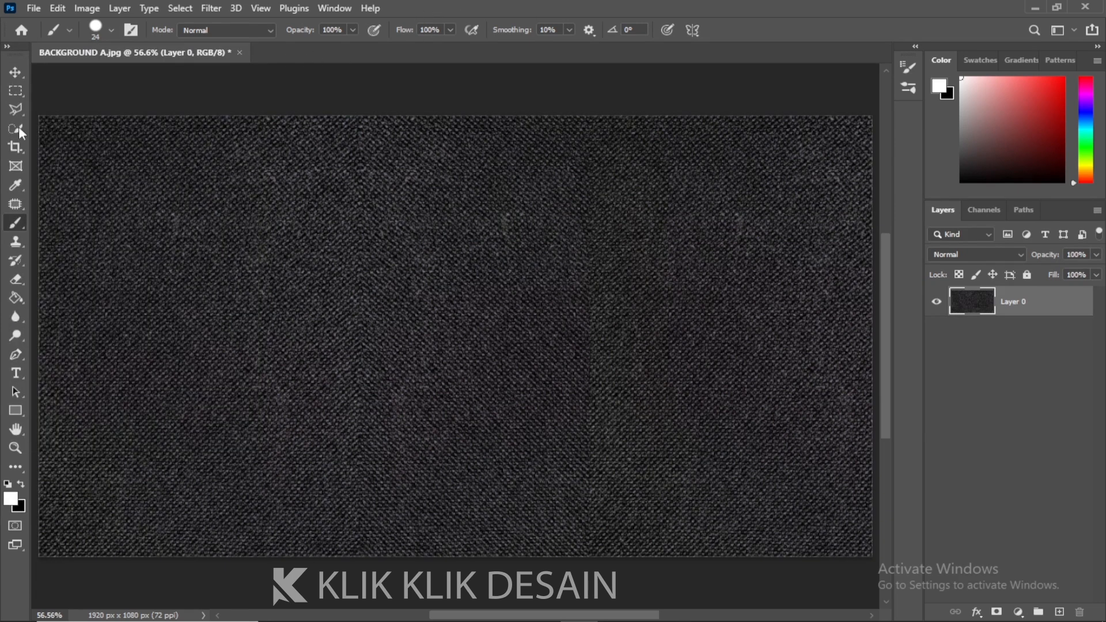
# Draw the word "Jahit" freehand across the canvas as a path with the Freeform Pen Tool
pyautogui.click(15, 74)
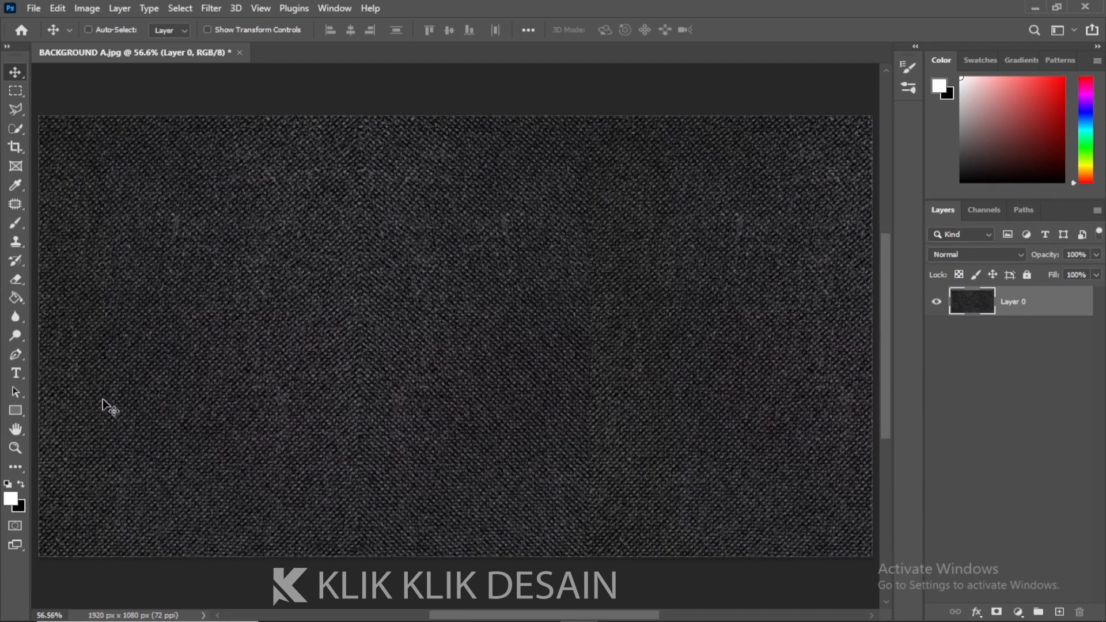
pyautogui.click(20, 356)
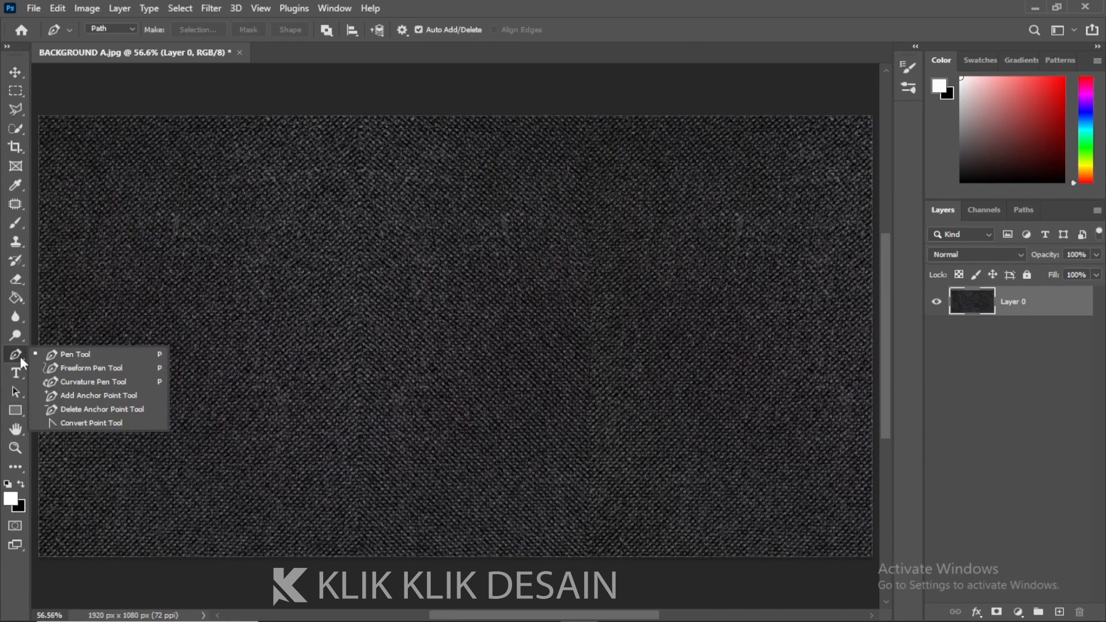
pyautogui.click(102, 369)
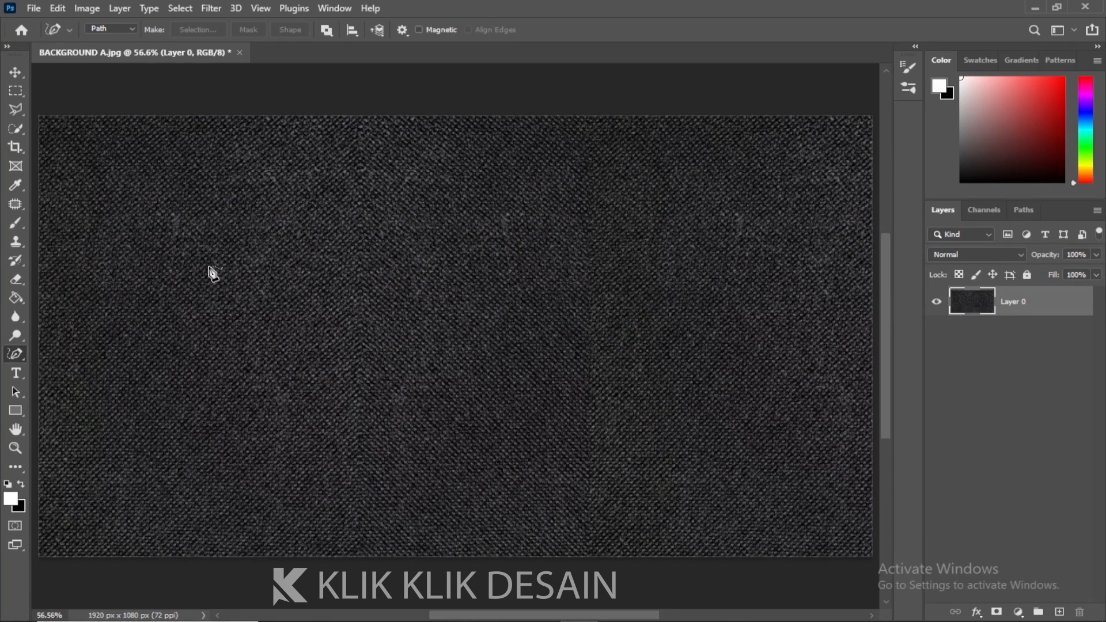
pyautogui.moveTo(168, 232)
pyautogui.mouseDown()
pyautogui.moveTo(257, 254)
pyautogui.moveTo(199, 413)
pyautogui.moveTo(149, 403)
pyautogui.mouseUp()
pyautogui.moveTo(304, 288)
pyautogui.mouseDown()
pyautogui.moveTo(406, 326)
pyautogui.moveTo(328, 359)
pyautogui.moveTo(418, 311)
pyautogui.mouseUp()
pyautogui.moveTo(433, 218); pyautogui.dragTo(454, 395)
pyautogui.moveTo(432, 289)
pyautogui.mouseDown()
pyautogui.moveTo(514, 305)
pyautogui.moveTo(522, 366)
pyautogui.mouseUp()
pyautogui.moveTo(553, 252)
pyautogui.mouseDown()
pyautogui.moveTo(584, 274)
pyautogui.moveTo(604, 369)
pyautogui.mouseUp()
pyautogui.moveTo(551, 216); pyautogui.dragTo(571, 189)
pyautogui.moveTo(660, 185)
pyautogui.mouseDown()
pyautogui.moveTo(687, 362)
pyautogui.moveTo(725, 353)
pyautogui.mouseUp()
pyautogui.moveTo(646, 271); pyautogui.dragTo(695, 263)
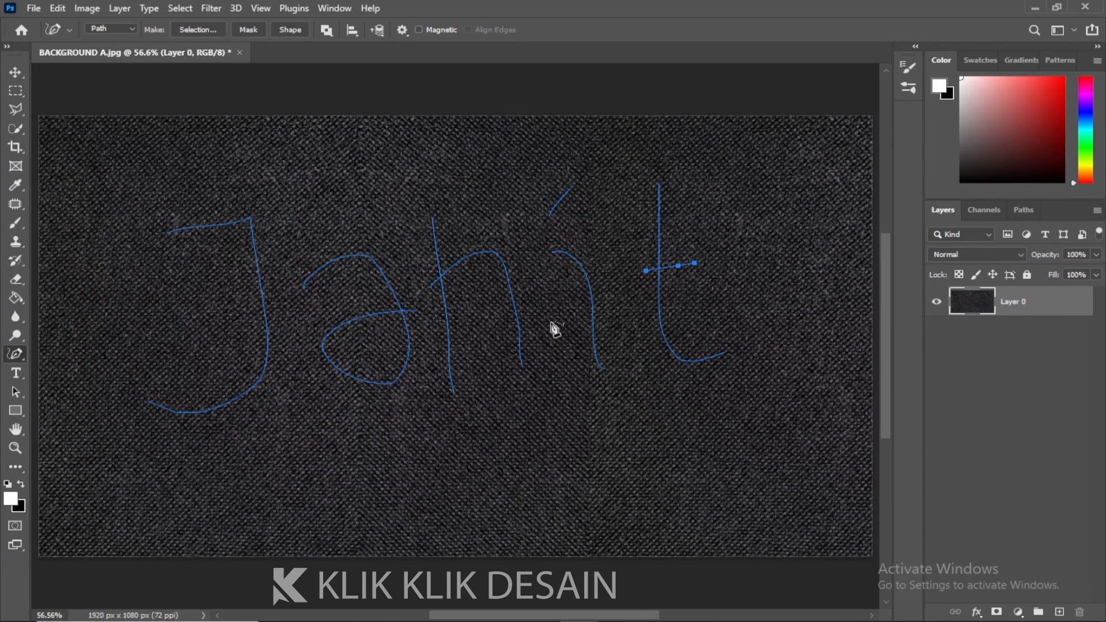
# Add a new empty layer and rename it JAHIT
pyautogui.click(1059, 612)
pyautogui.doubleClick(1017, 302)
pyautogui.write('JAHIT')
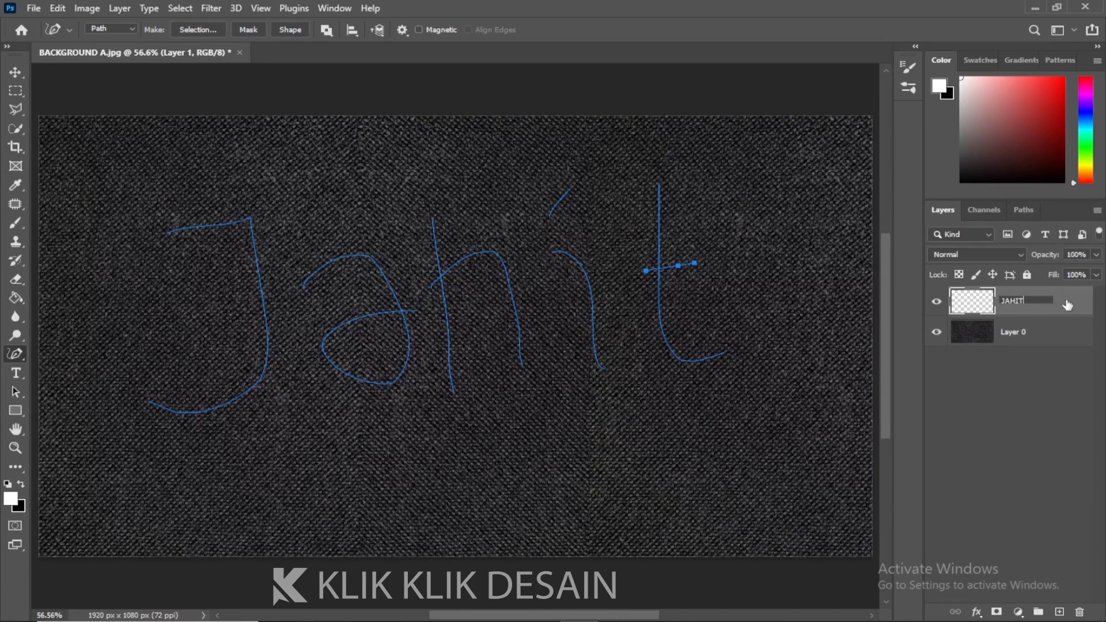
pyautogui.press('Return')
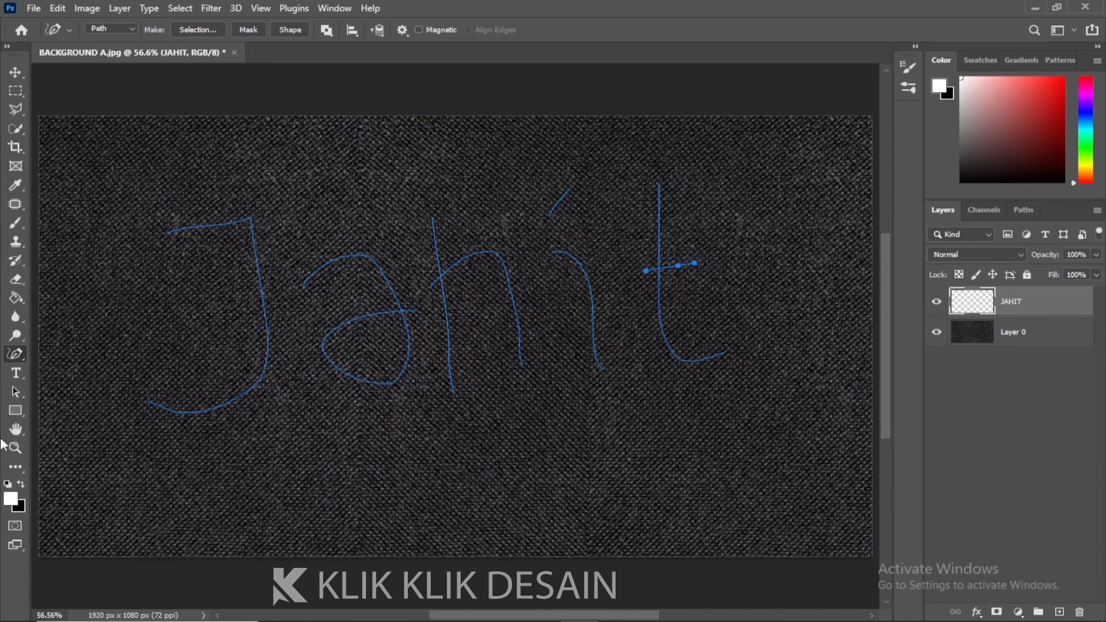
# Select all the lettering path segments with the Path Selection Tool
pyautogui.click(18, 395)
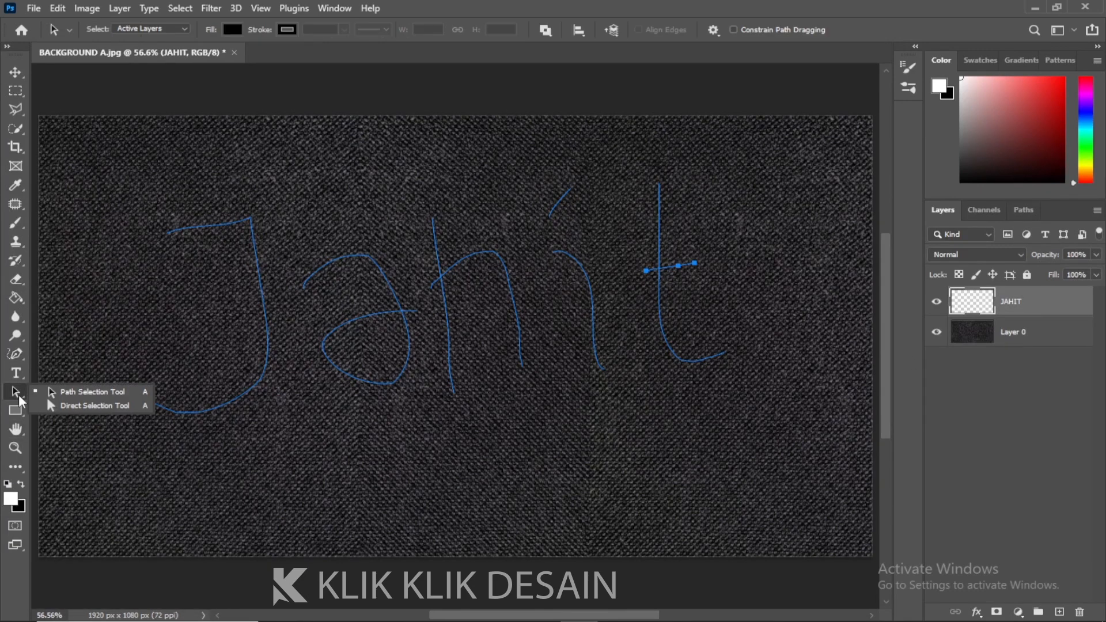
pyautogui.click(82, 392)
pyautogui.moveTo(123, 154); pyautogui.dragTo(762, 459)
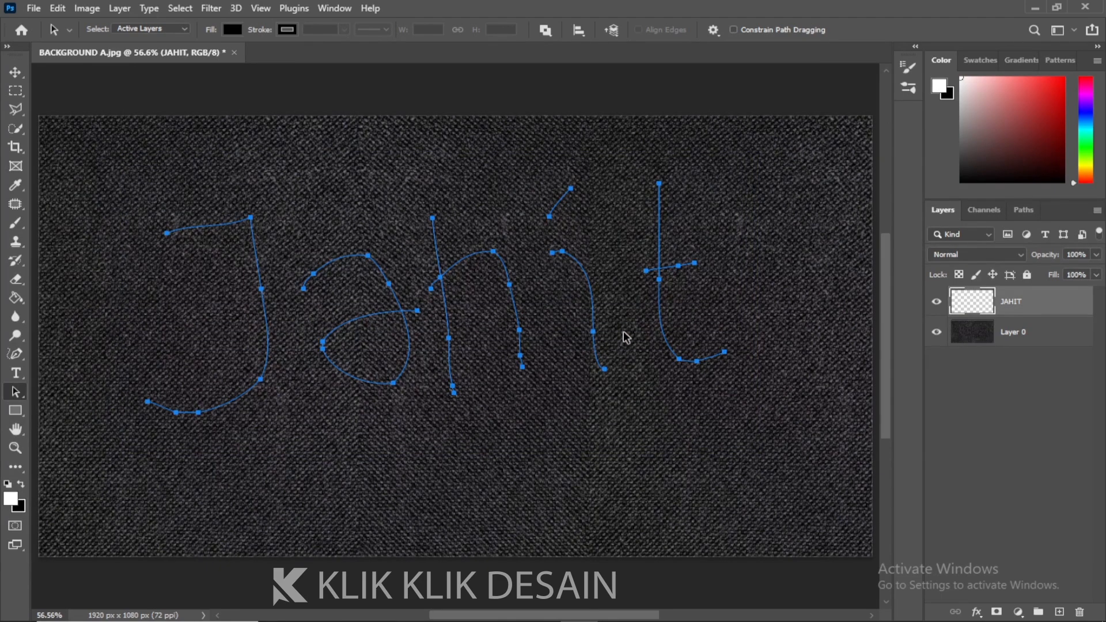
# Switch to the Brush tool, choose the cross-stitch brush from the stitch set, and set its size to 28 px
pyautogui.click(16, 223)
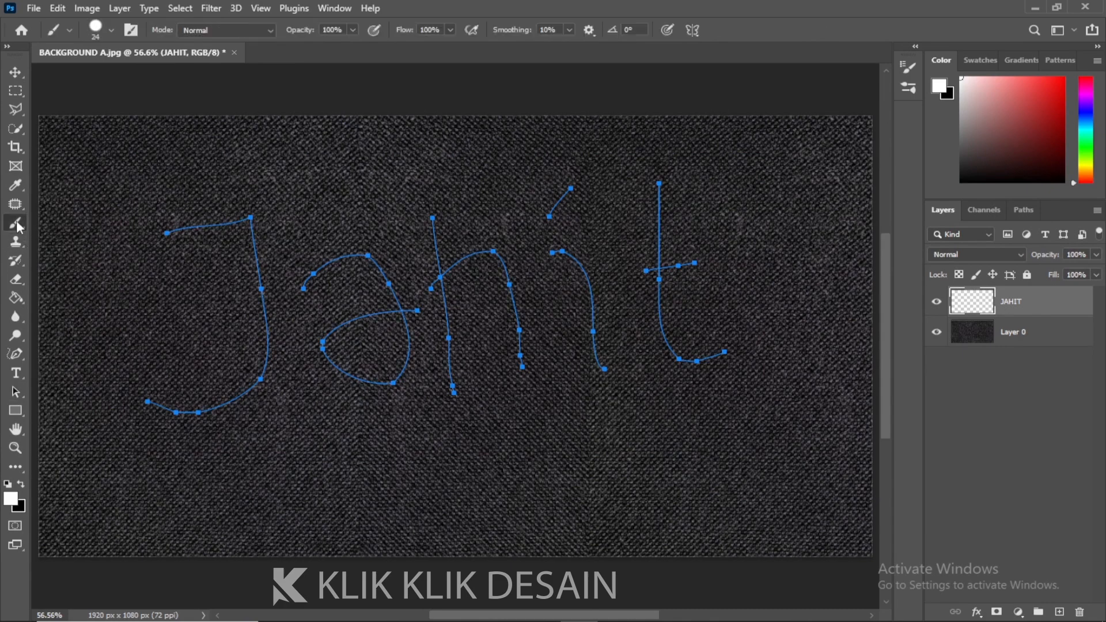
pyautogui.click(47, 225)
pyautogui.click(112, 30)
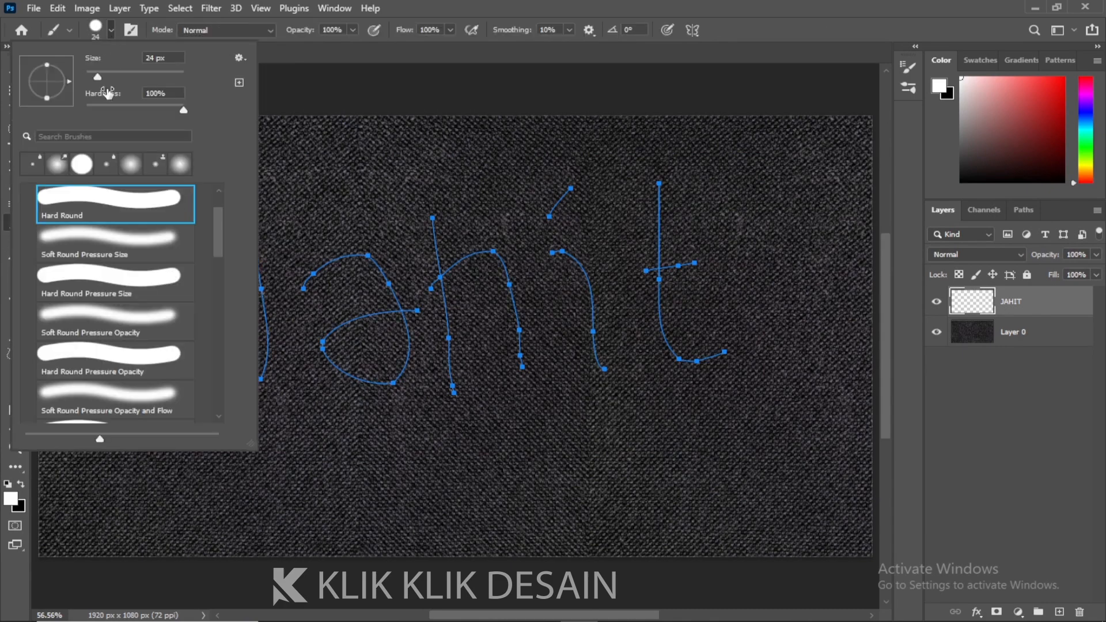
pyautogui.moveTo(219, 232)
pyautogui.mouseDown()
pyautogui.moveTo(209, 323)
pyautogui.moveTo(210, 295)
pyautogui.mouseUp()
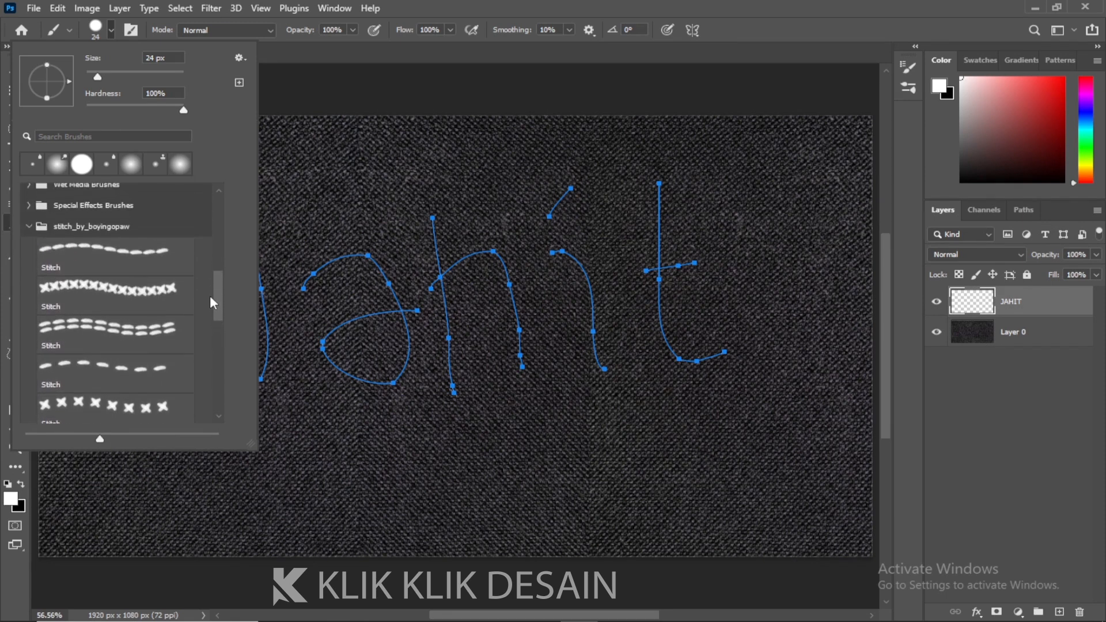
pyautogui.click(138, 297)
pyautogui.click(171, 58)
pyautogui.write('36')
pyautogui.press('Return')
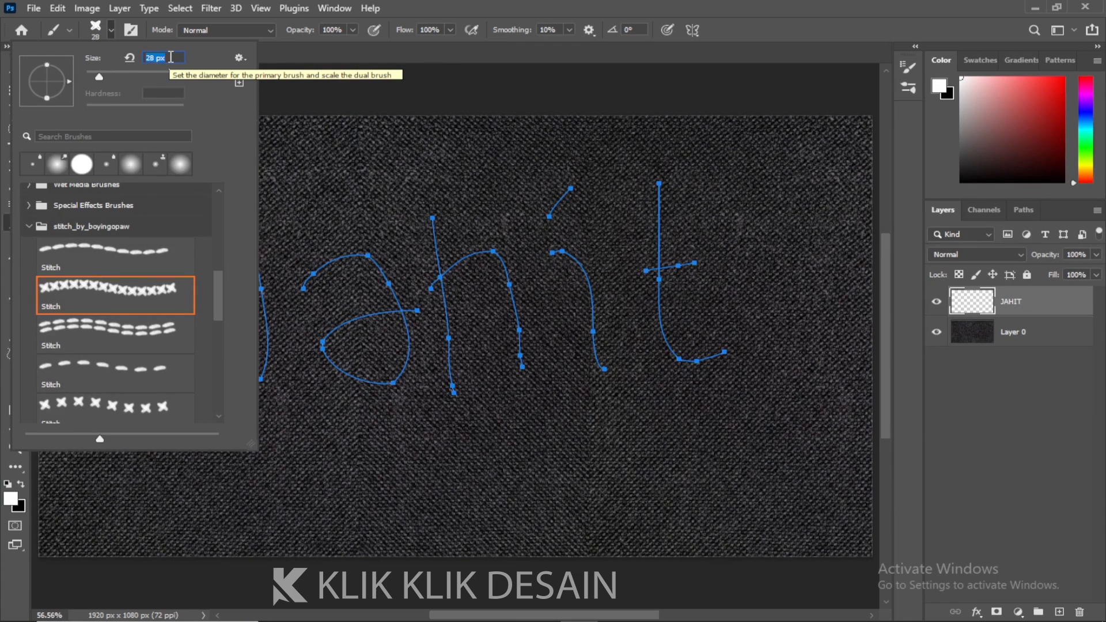
pyautogui.press('Return')
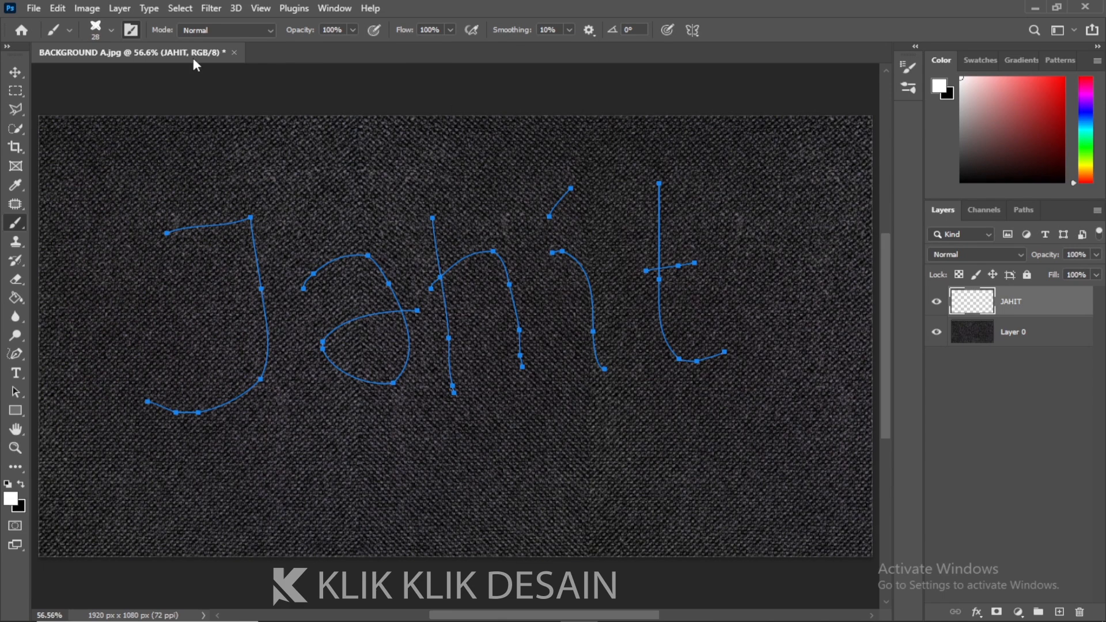
# Set the brush tip spacing to 86% in Brush Settings
pyautogui.click(131, 30)
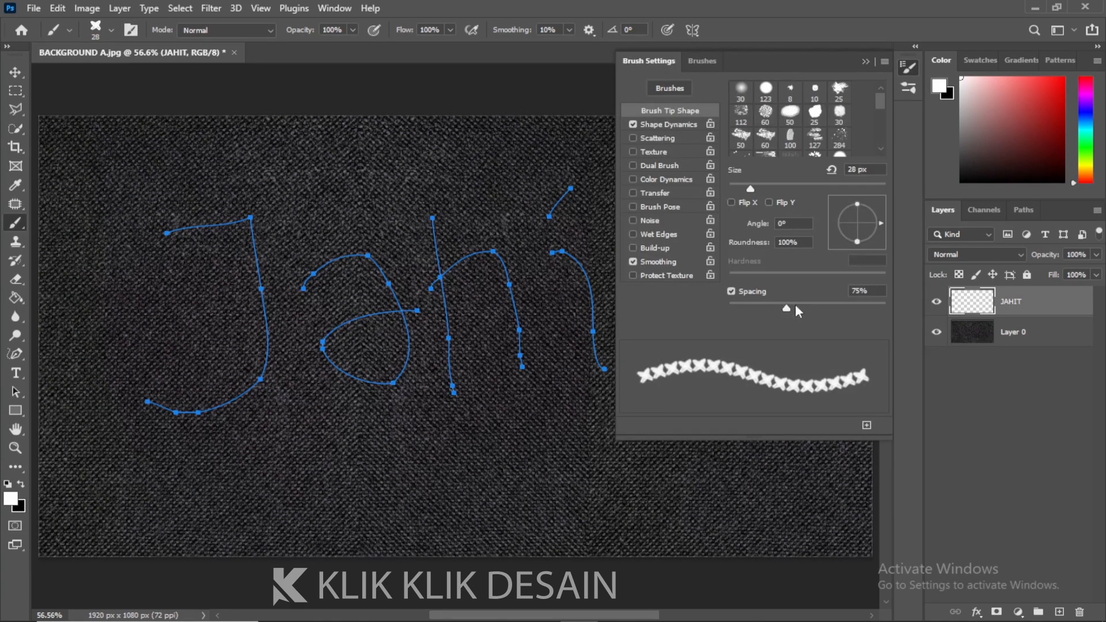
pyautogui.moveTo(784, 307)
pyautogui.mouseDown()
pyautogui.moveTo(763, 312)
pyautogui.moveTo(796, 309)
pyautogui.mouseUp()
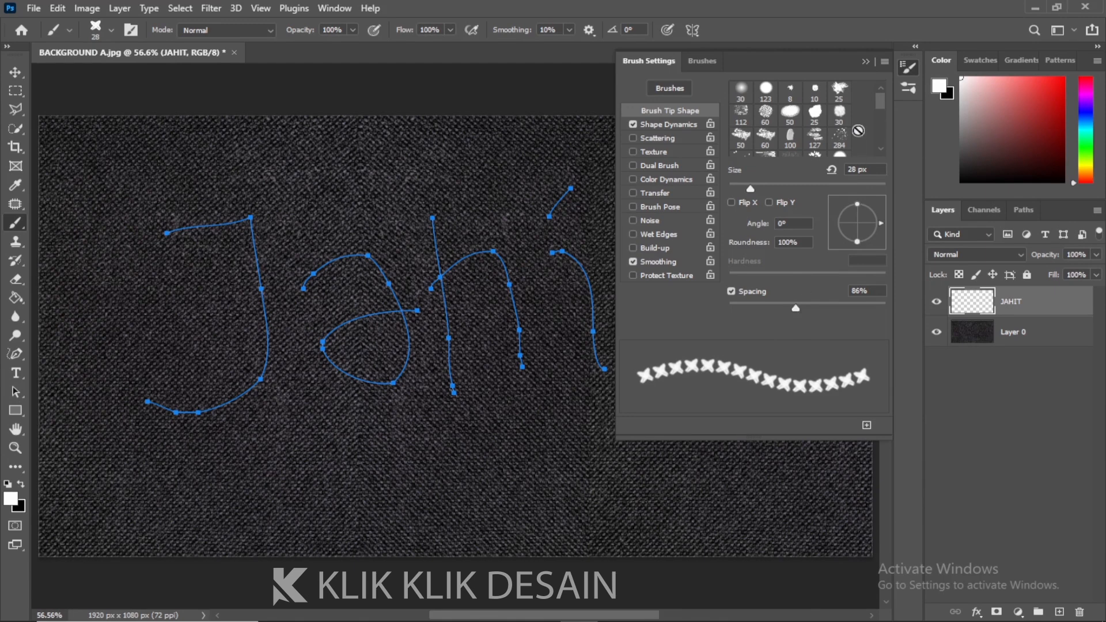
pyautogui.click(865, 61)
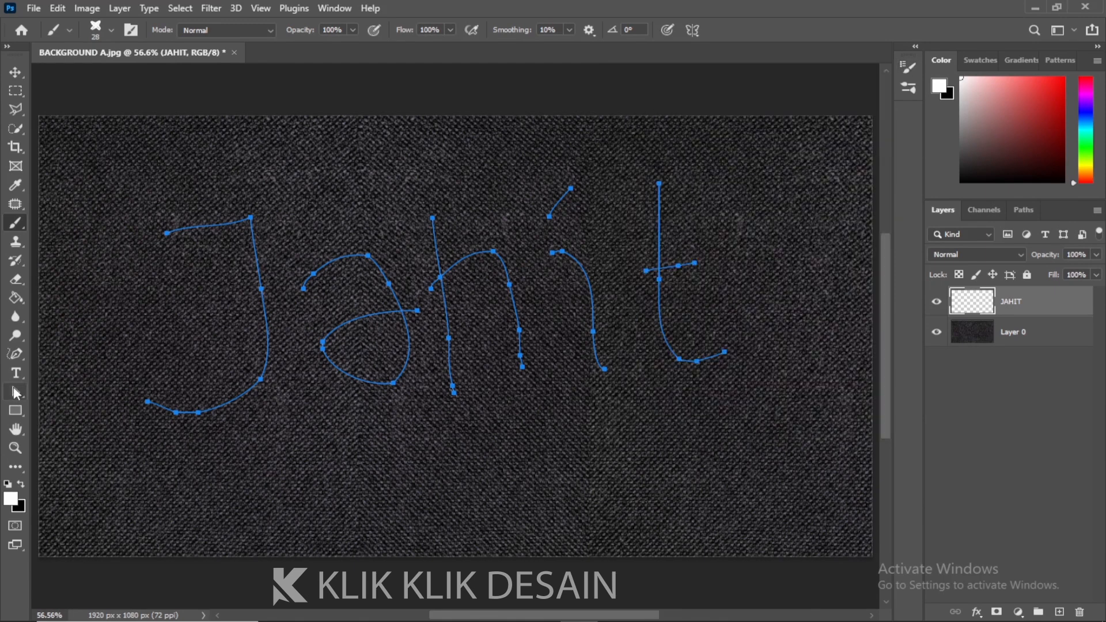
# Stroke the work path with the Brush tool, then delete the work path
pyautogui.click(15, 393)
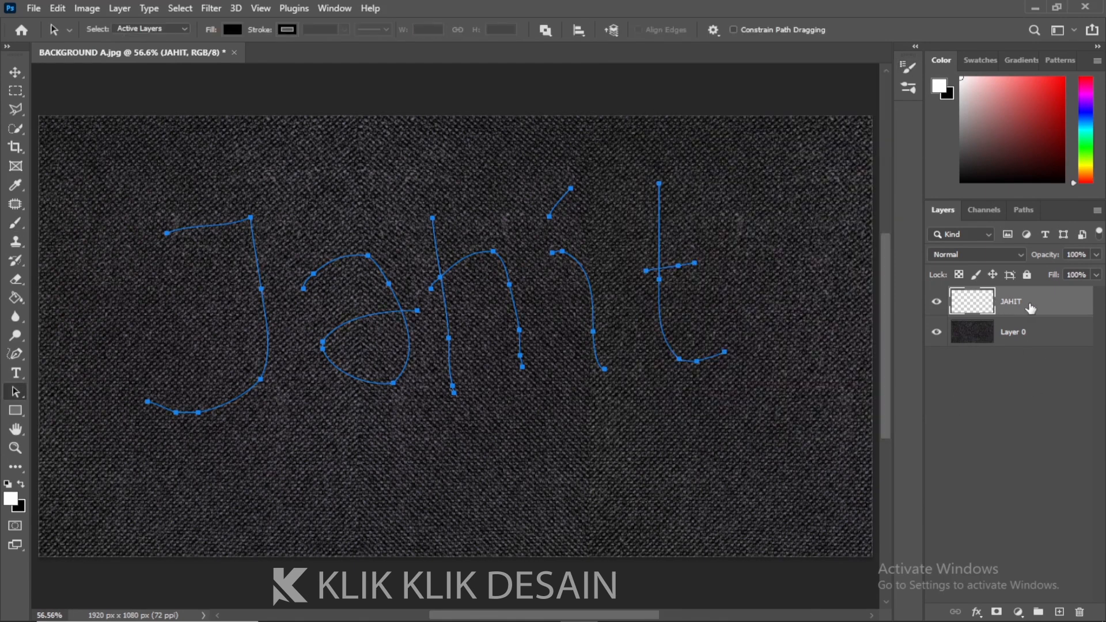
pyautogui.click(1017, 214)
pyautogui.rightClick(973, 236)
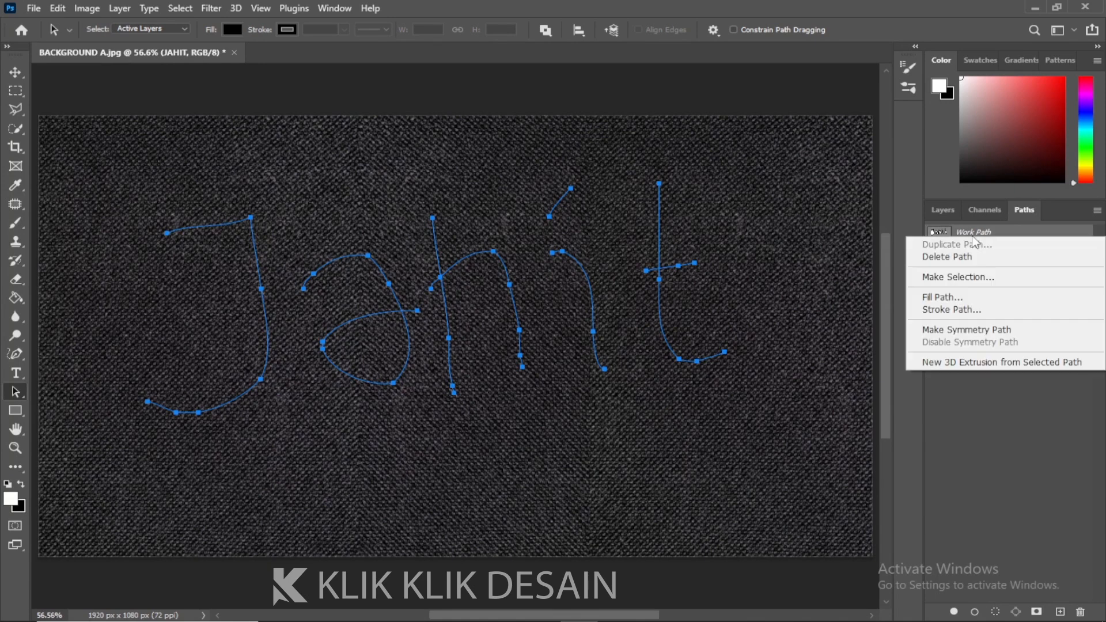
pyautogui.click(961, 310)
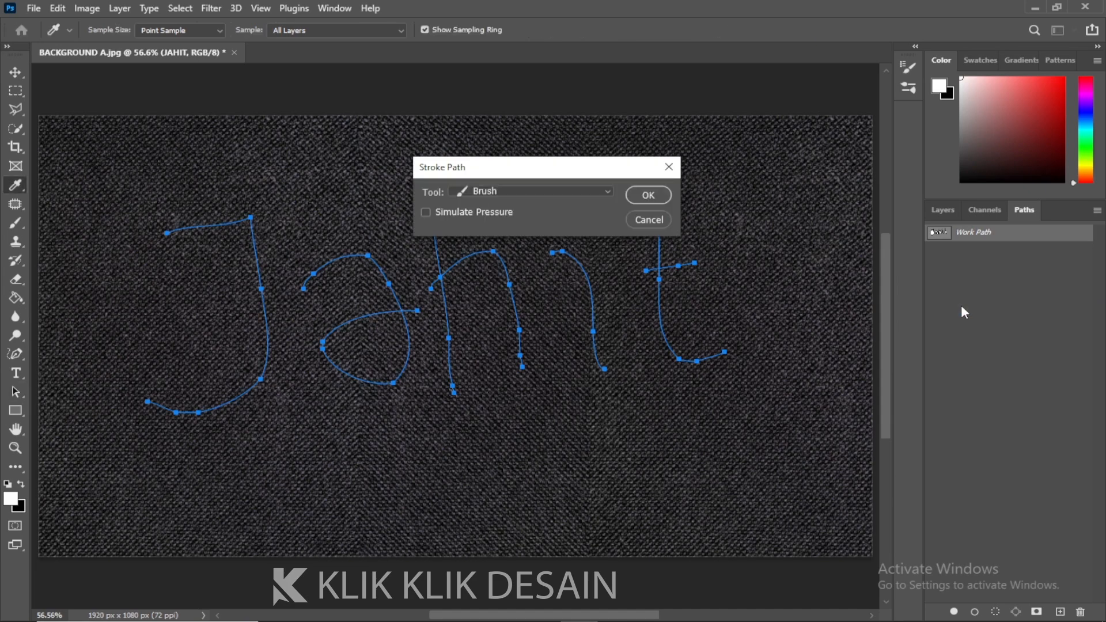
pyautogui.click(549, 193)
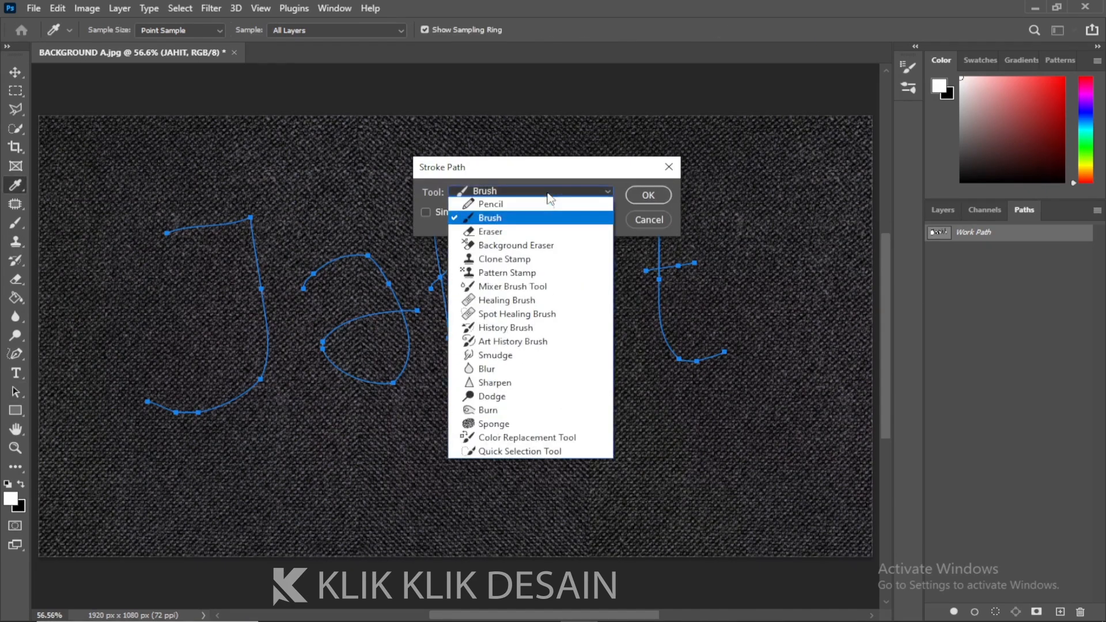
pyautogui.click(500, 221)
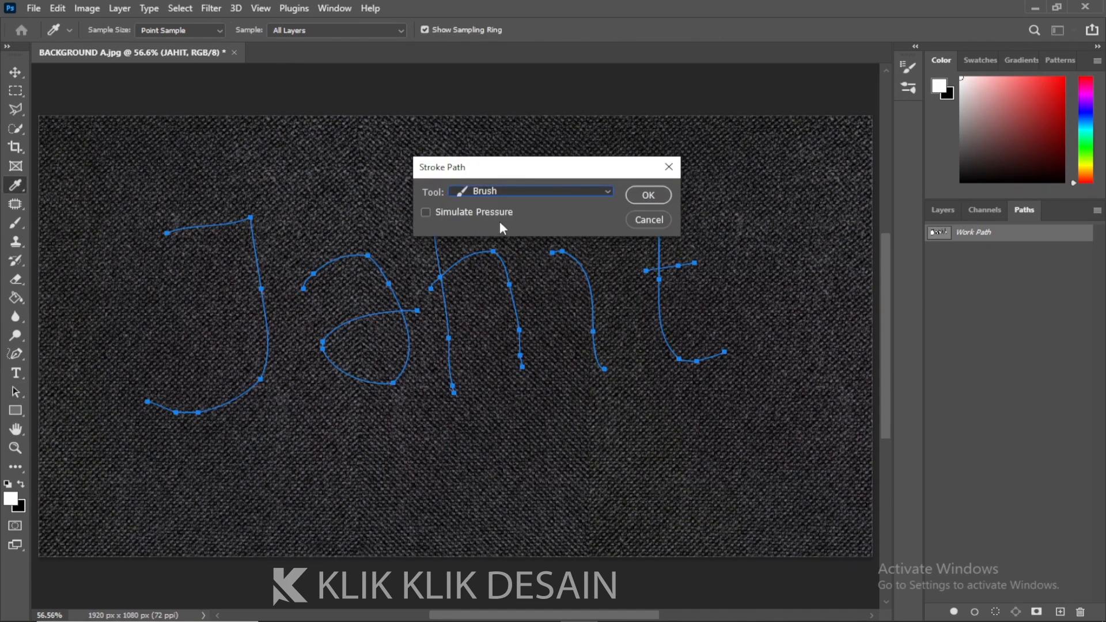
pyautogui.click(649, 196)
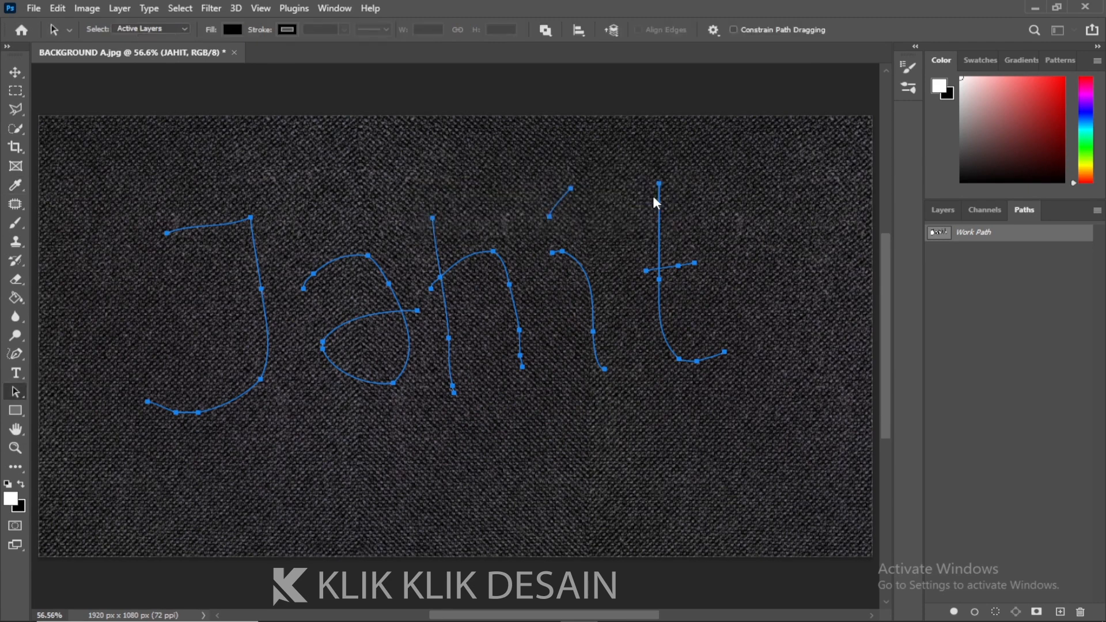
pyautogui.rightClick(956, 232)
pyautogui.click(956, 255)
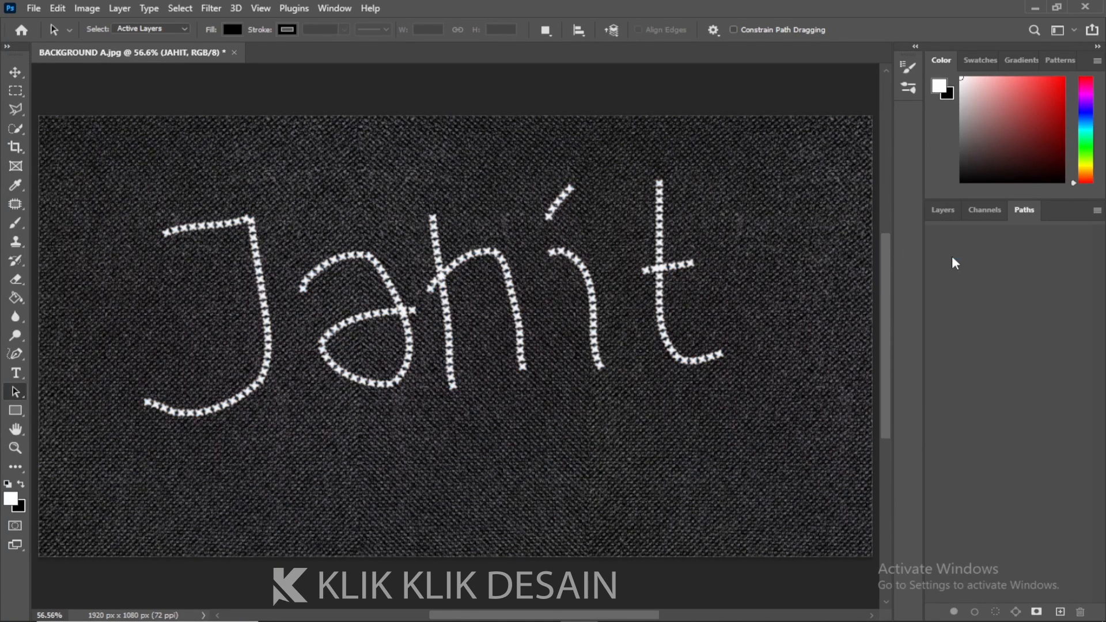
# Move the stitched JAHIT lettering slightly down on the canvas with the Move tool
pyautogui.click(944, 210)
pyautogui.press('v')
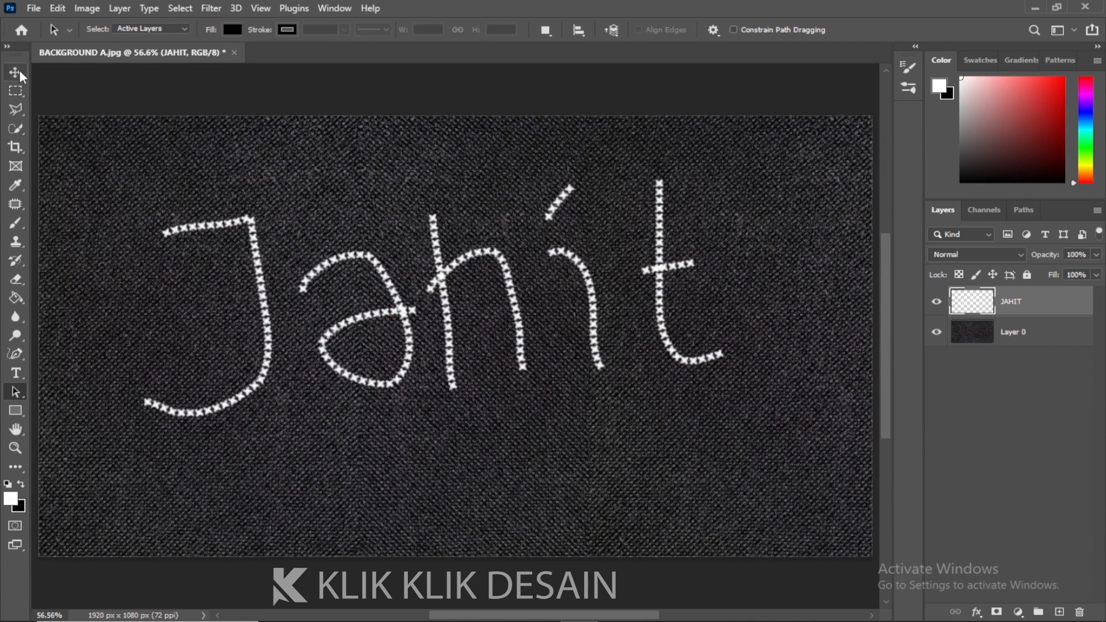
pyautogui.moveTo(451, 318); pyautogui.dragTo(461, 346)
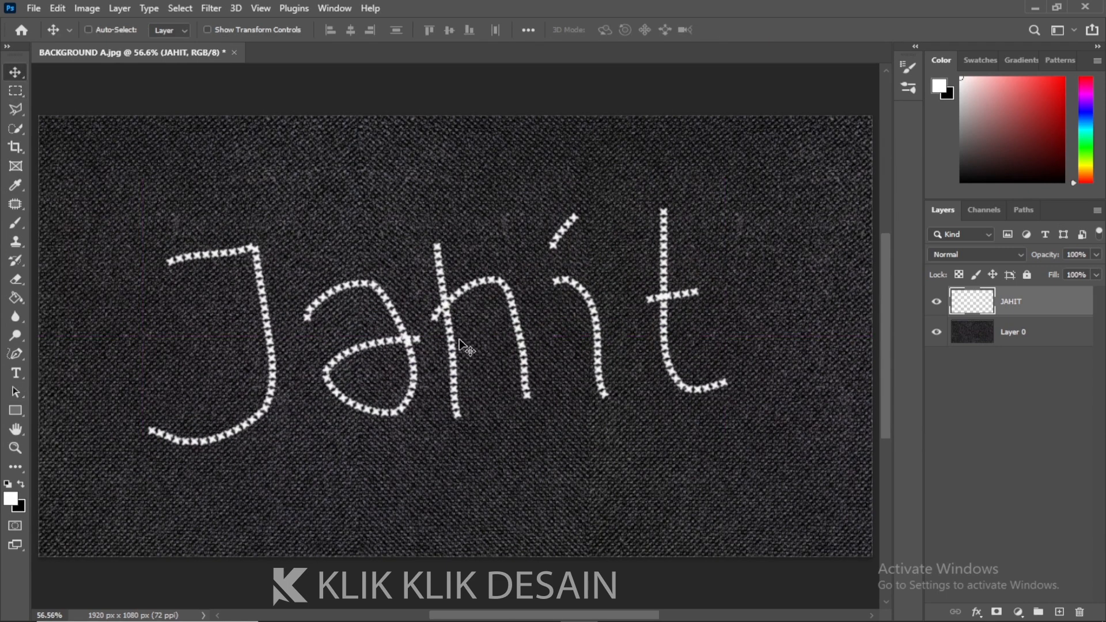
# Zoom in to inspect the stitched JAHIT lettering, then fit the canvas back on screen
pyautogui.hotkey('ctrl', '+')
pyautogui.moveTo(393, 396)
pyautogui.mouseDown()
pyautogui.moveTo(422, 393)
pyautogui.moveTo(395, 386)
pyautogui.mouseUp()
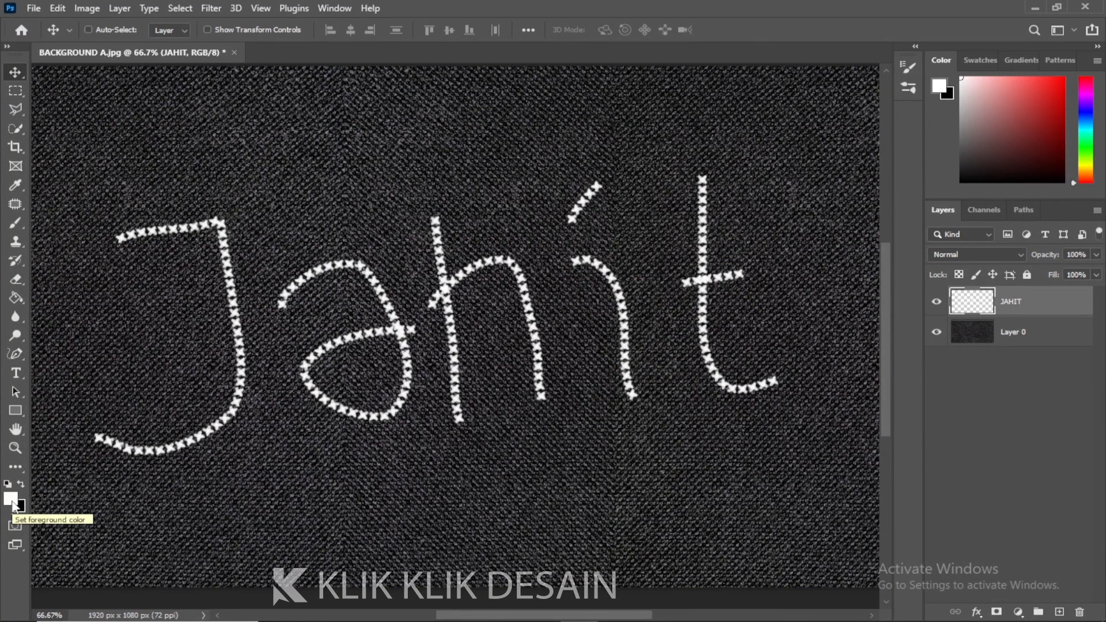
pyautogui.click(260, 8)
pyautogui.click(299, 141)
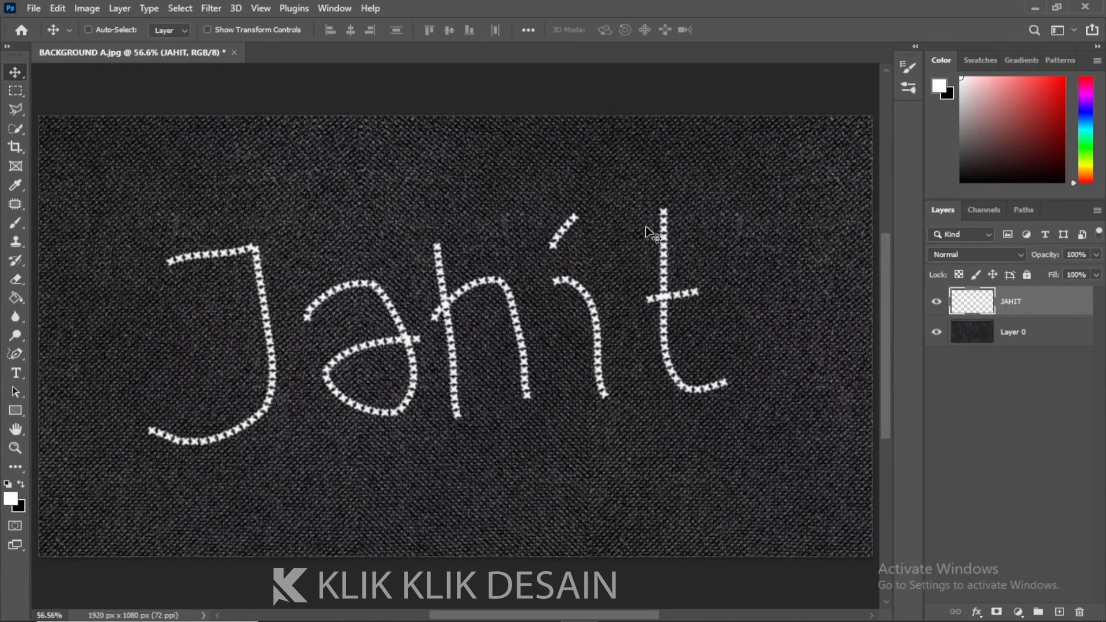
# Hide the JAHIT layer, discarding a blank layer added by mistake
pyautogui.click(937, 301)
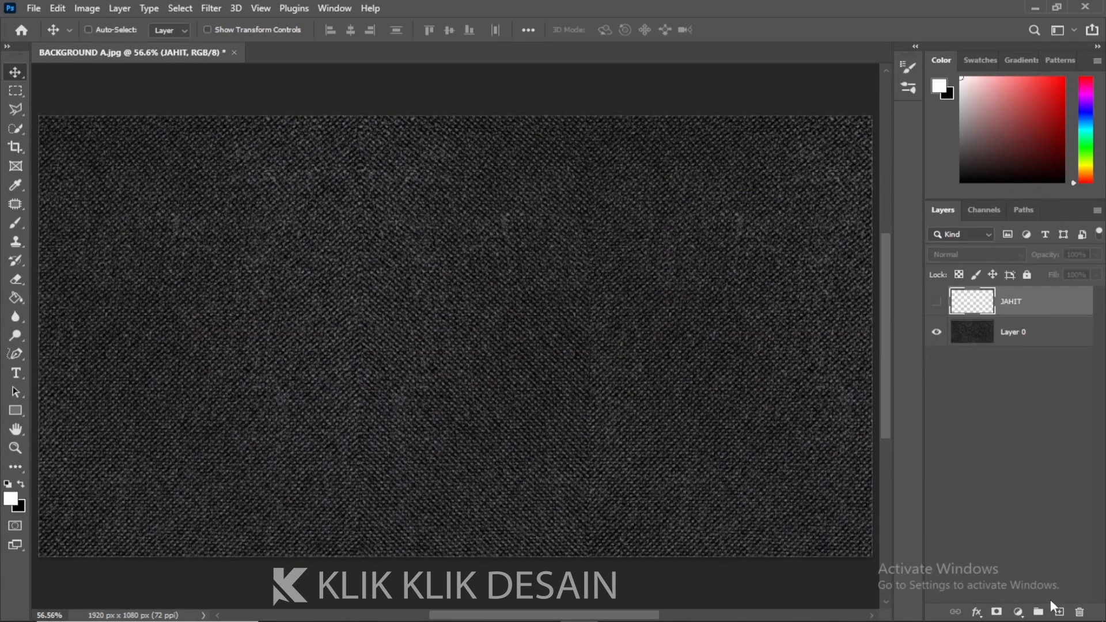
pyautogui.click(1059, 613)
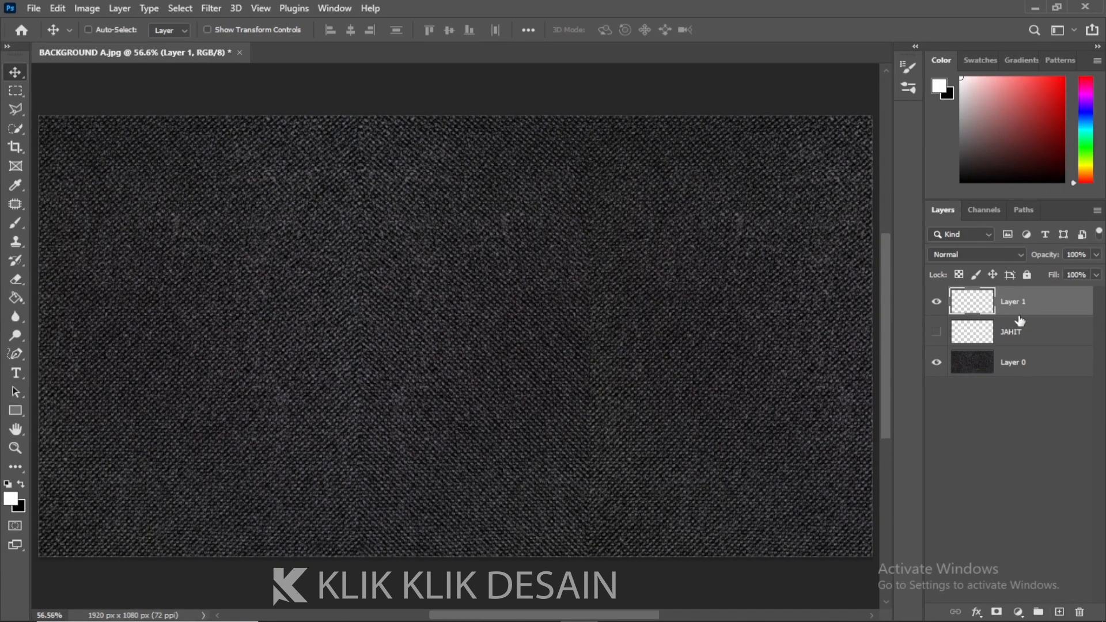
pyautogui.press('Delete')
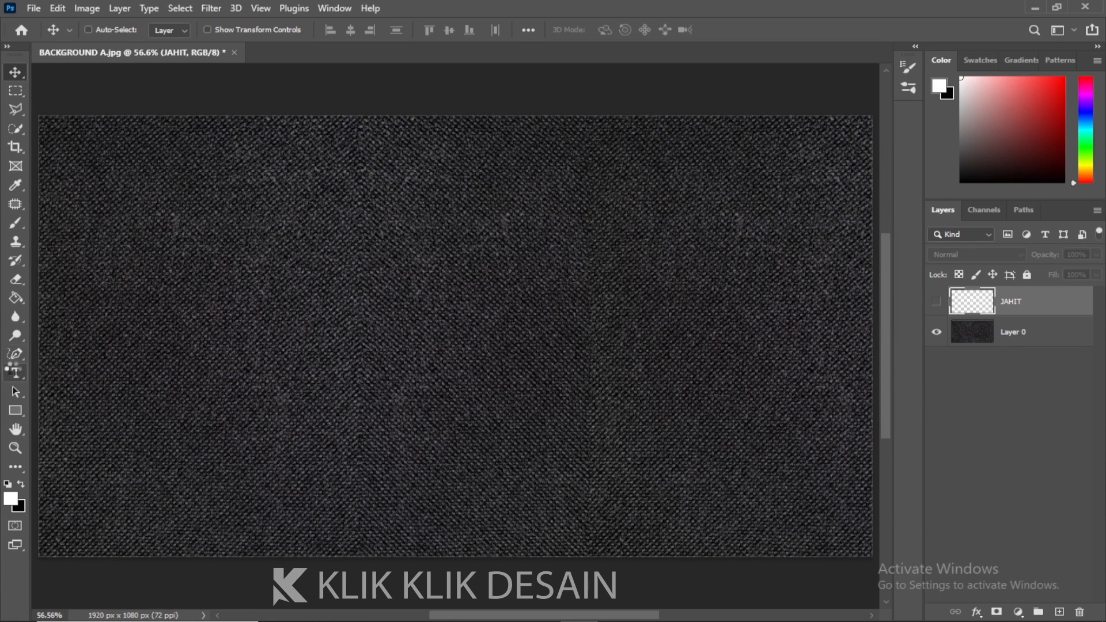
# Add a horizontal text layer reading DESAIN on the canvas
pyautogui.click(18, 379)
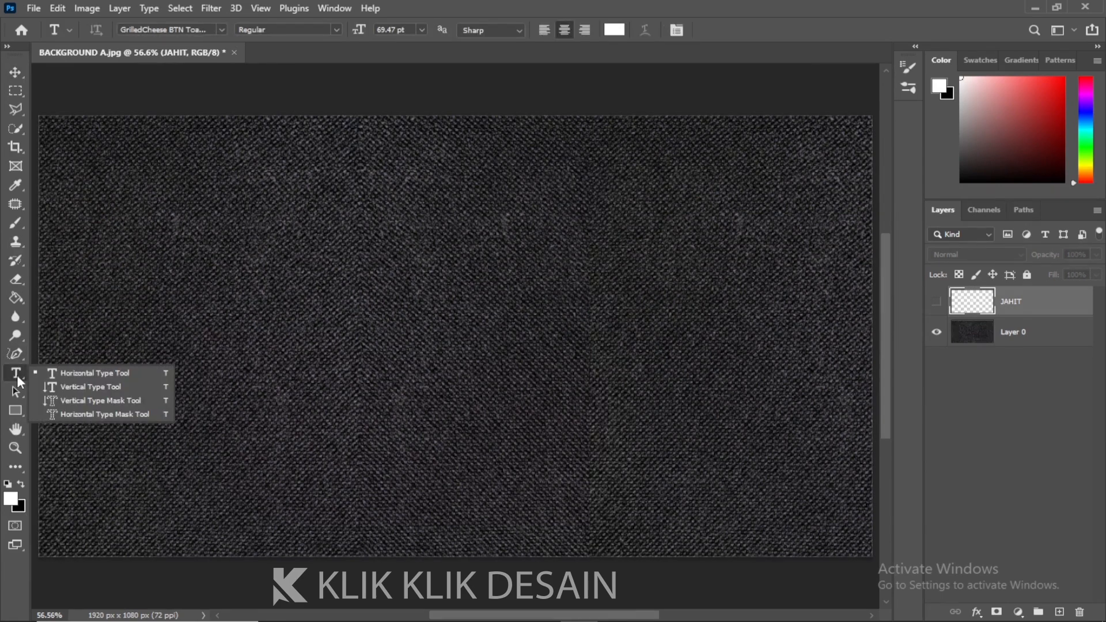
pyautogui.click(55, 375)
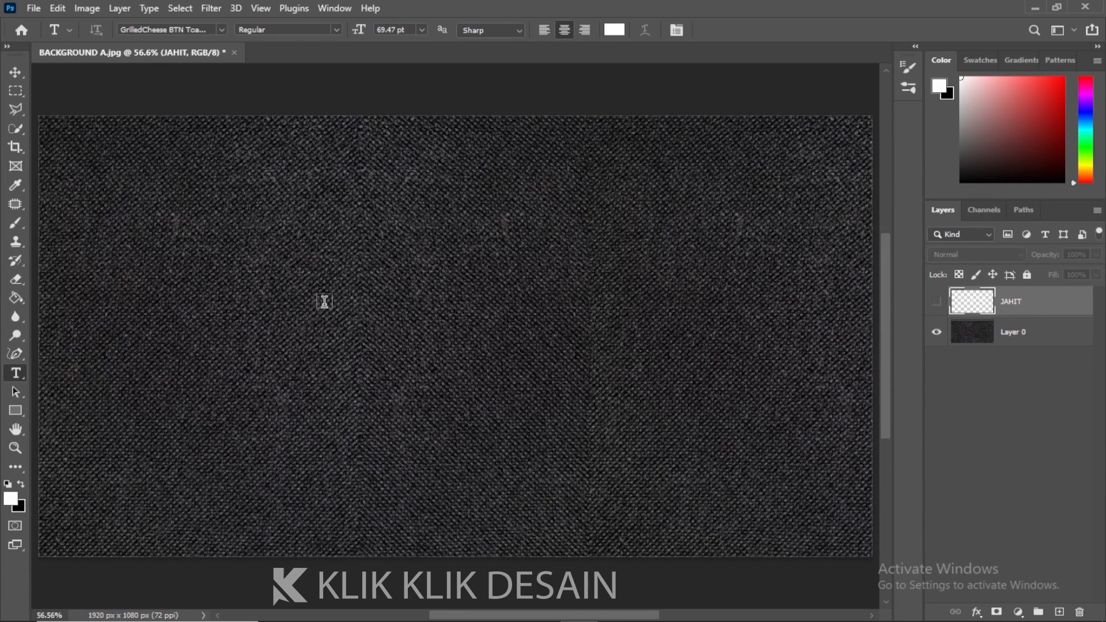
pyautogui.click(368, 301)
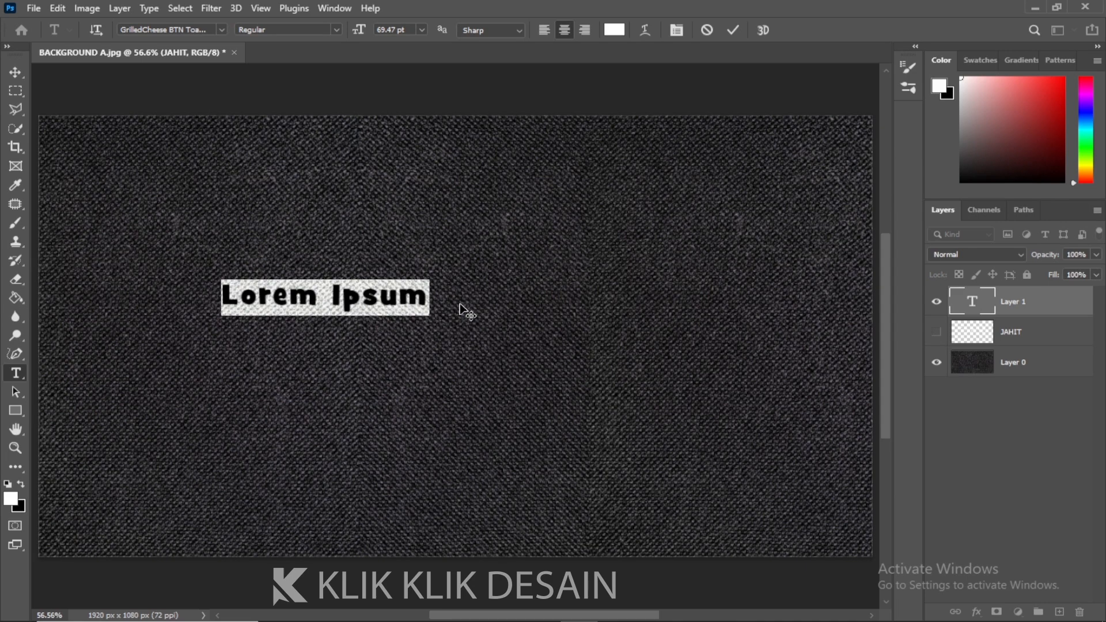
pyautogui.write('DESAIN')
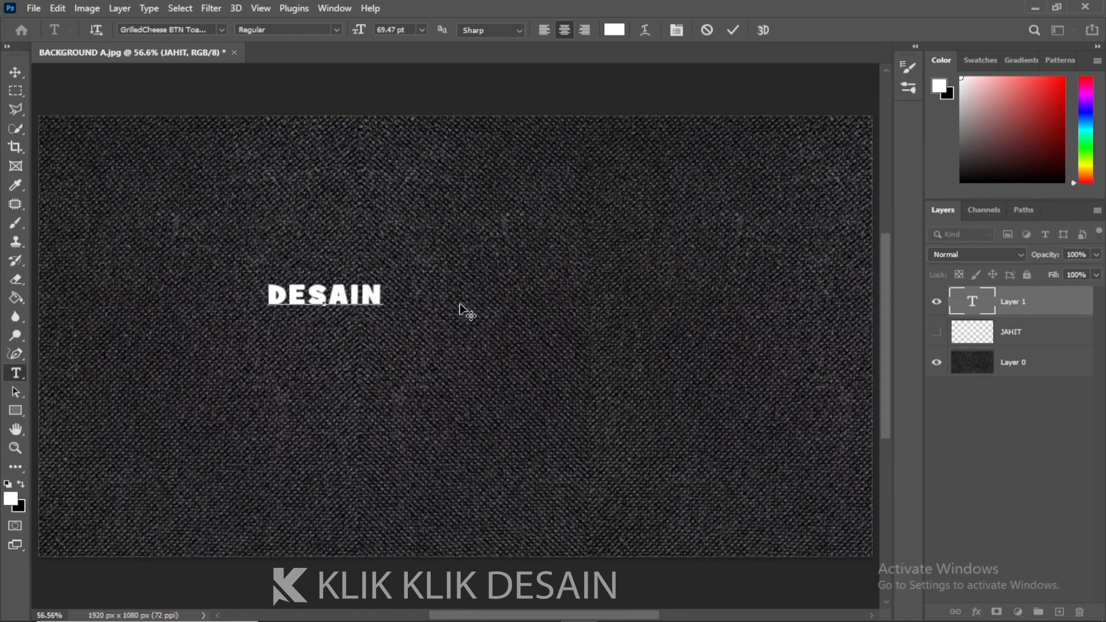
# Scale the DESAIN text up to about 500% and move it to the centre of the canvas
pyautogui.click(15, 72)
pyautogui.press('ctrl')
pyautogui.hotkey('ctrl', 't')
pyautogui.moveTo(383, 284); pyautogui.dragTo(613, 207)
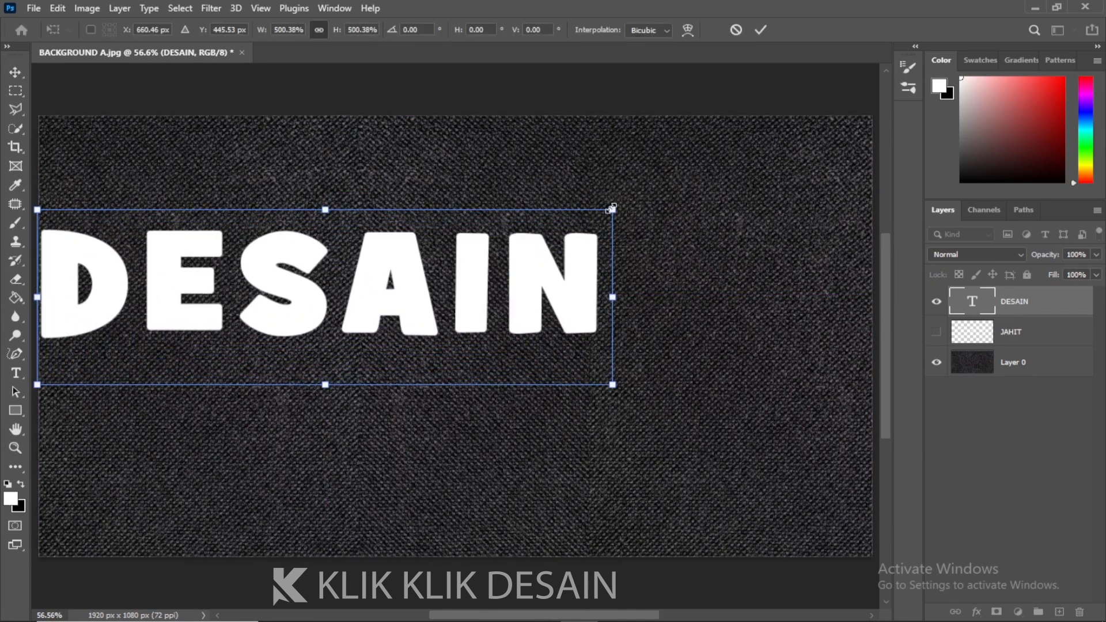
pyautogui.press('Return')
pyautogui.moveTo(444, 291); pyautogui.dragTo(566, 336)
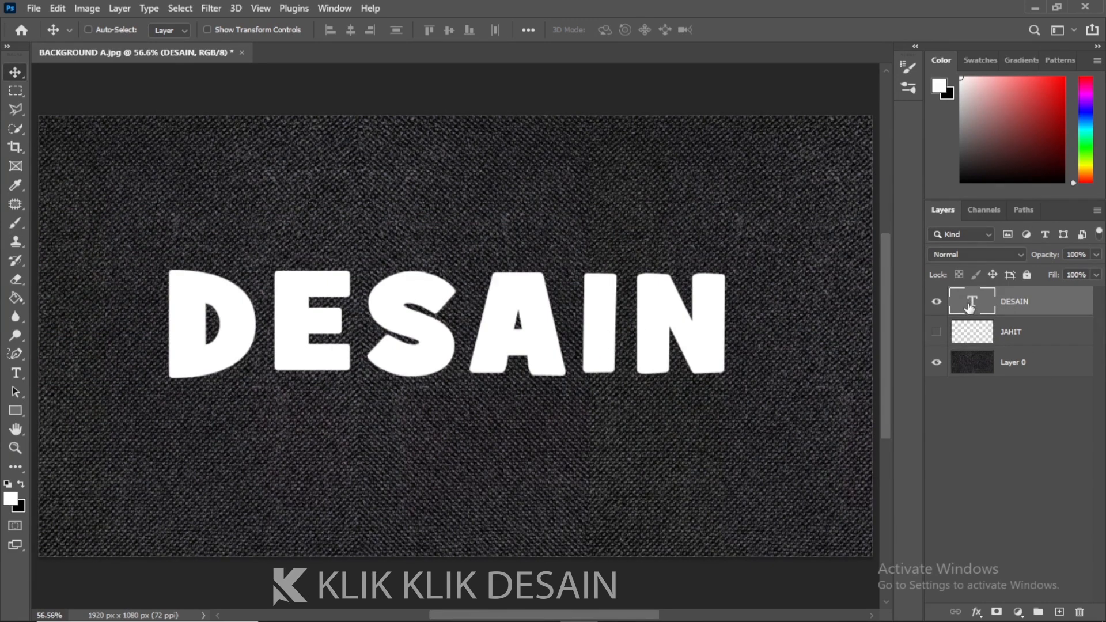
# Load the DESAIN text outline as a selection and hide the text layer
pyautogui.press('ctrl')
pyautogui.keyDown('ctrl'); pyautogui.click(972, 308); pyautogui.keyUp('ctrl')
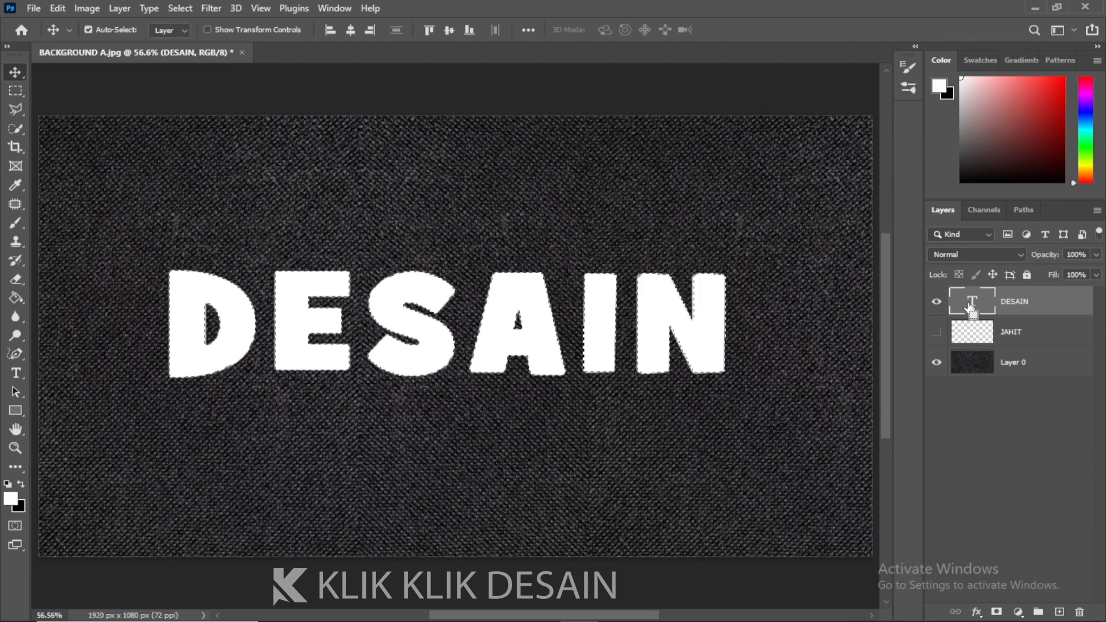
pyautogui.click(937, 302)
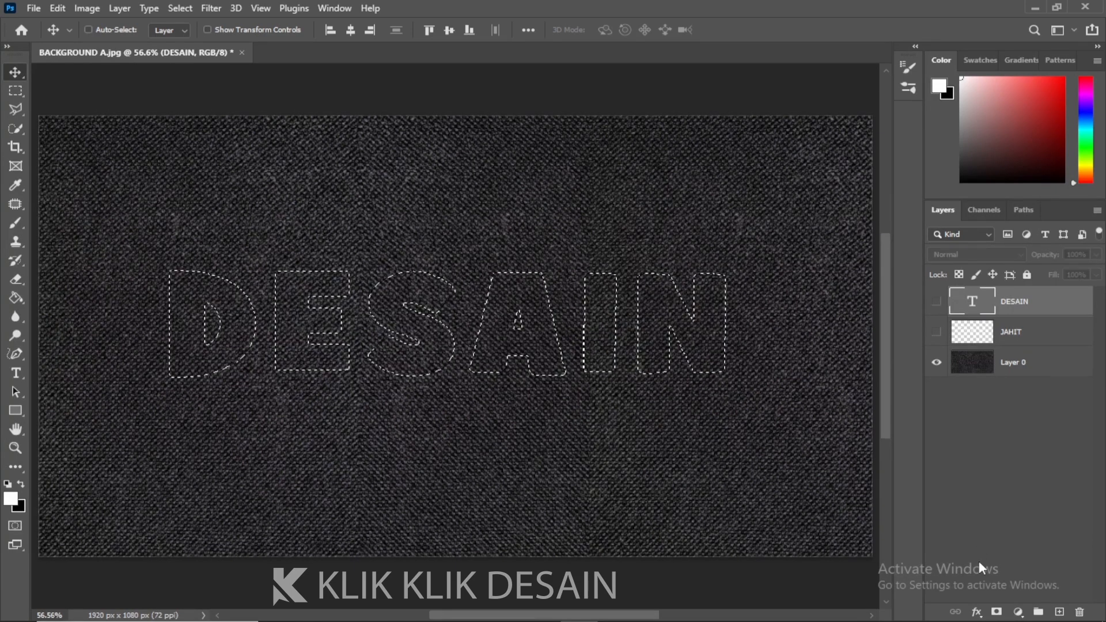
# Convert the letter selection into a work path with a tolerance of 2.0 pixels
pyautogui.click(18, 112)
pyautogui.click(19, 112)
pyautogui.click(59, 125)
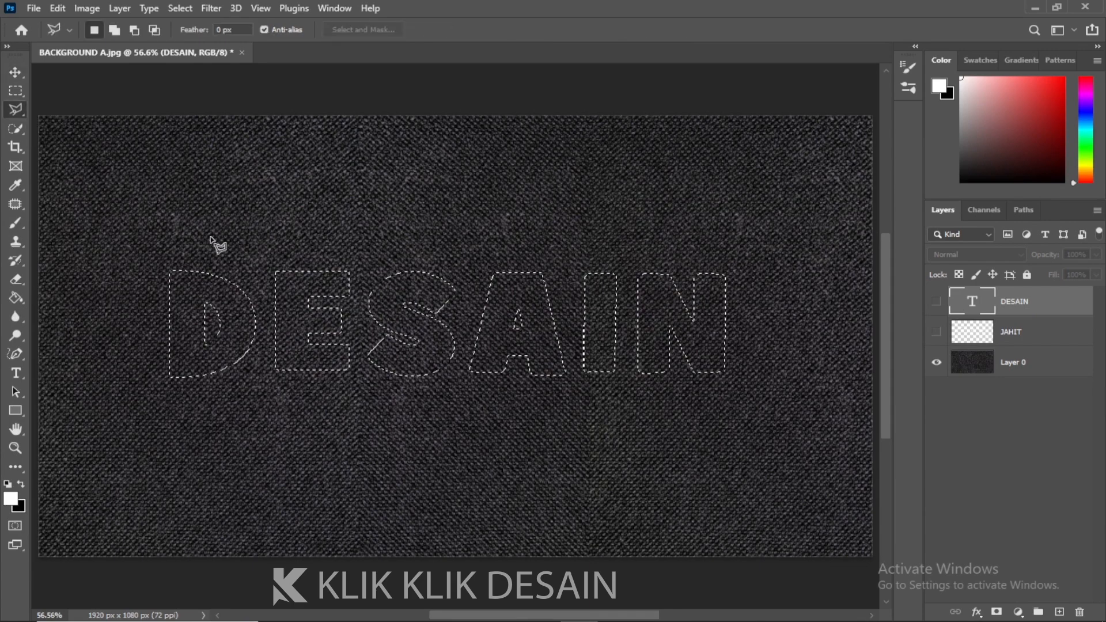
pyautogui.rightClick(207, 275)
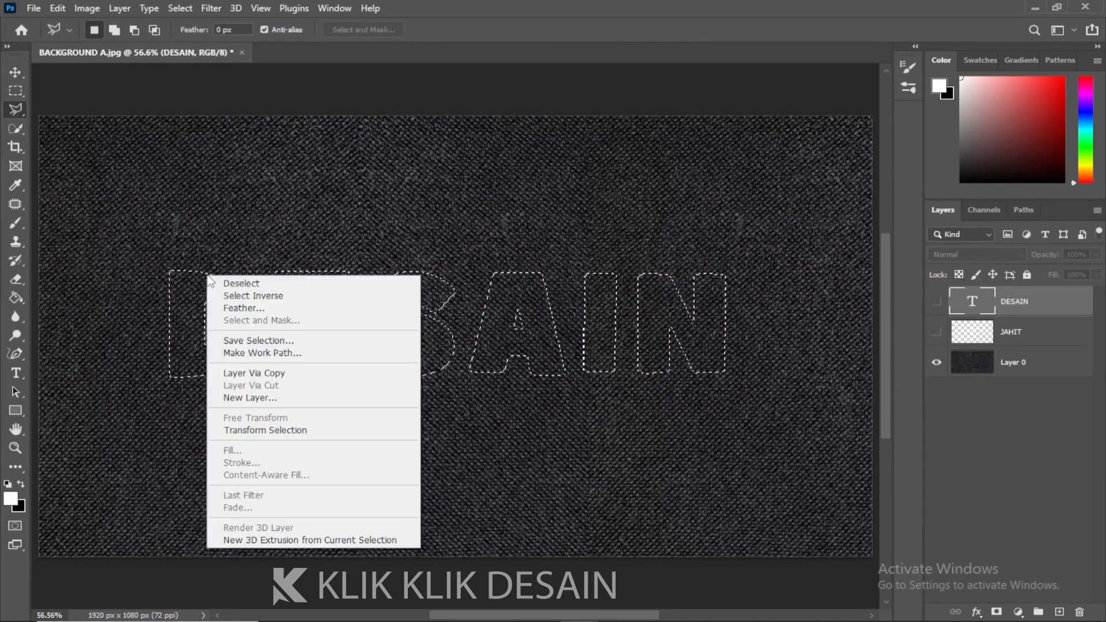
pyautogui.click(267, 354)
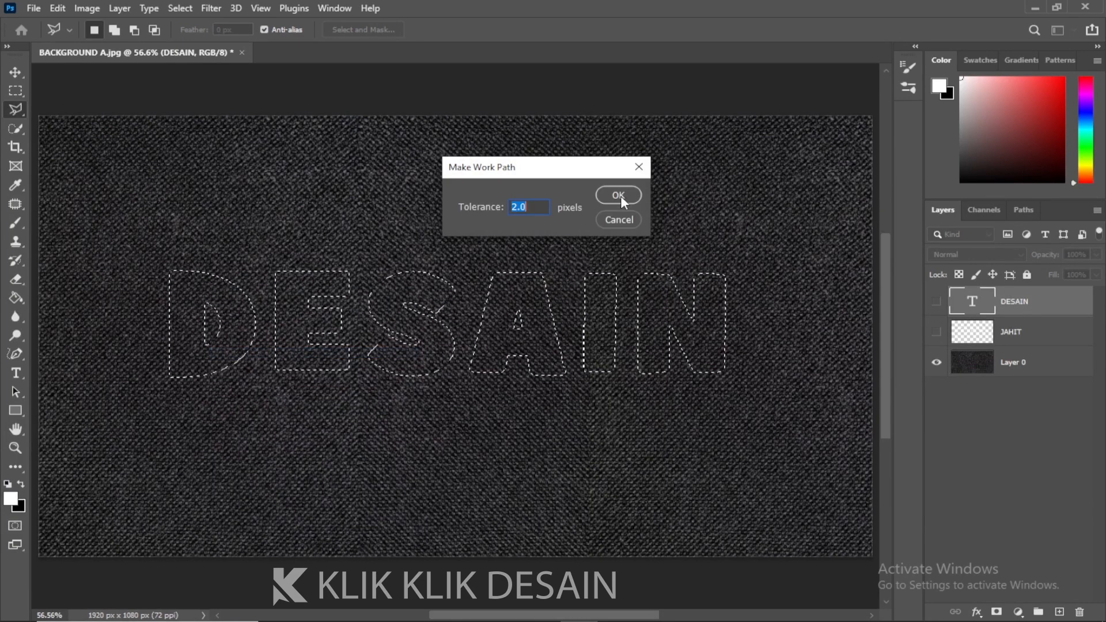
pyautogui.click(634, 200)
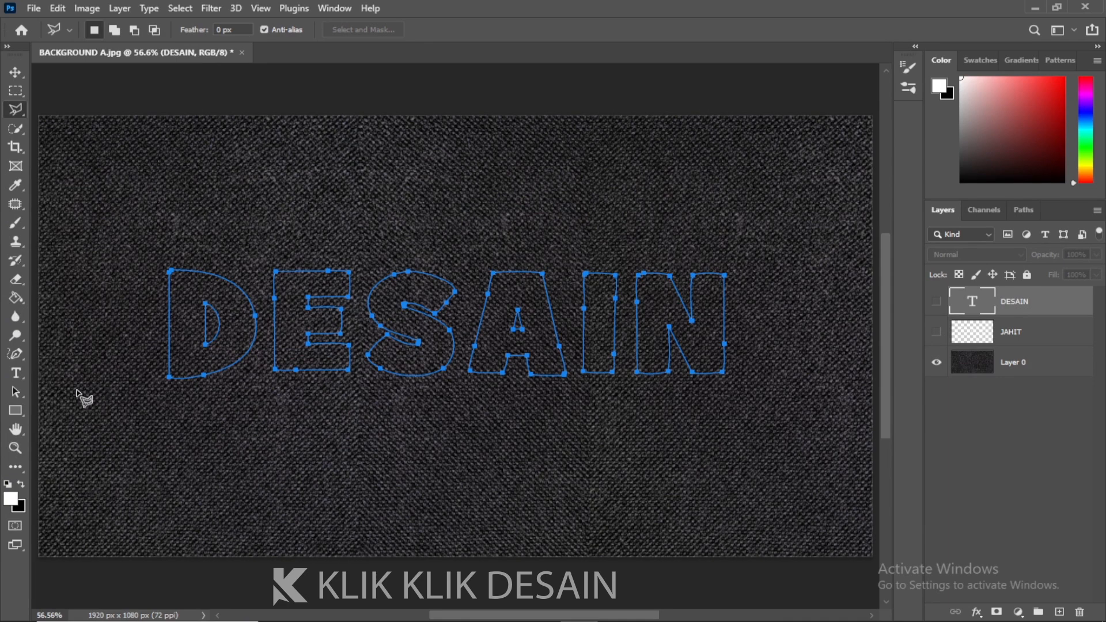
# Add a new empty layer above the text and name it TEXS
pyautogui.click(16, 392)
pyautogui.moveTo(141, 239); pyautogui.dragTo(770, 443)
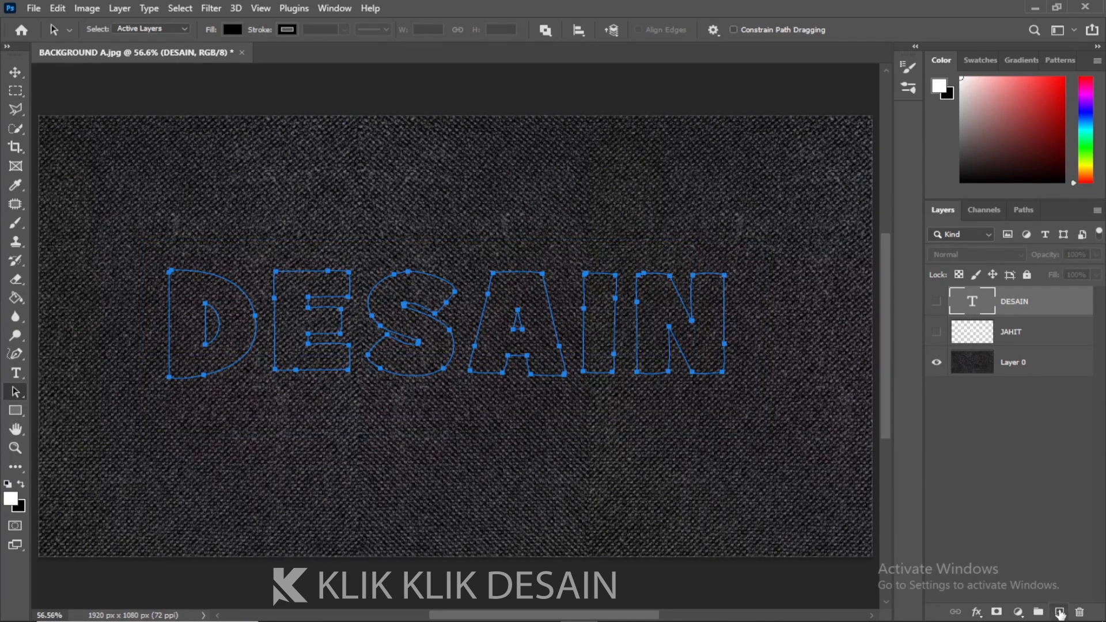
pyautogui.click(1059, 611)
pyautogui.doubleClick(1015, 305)
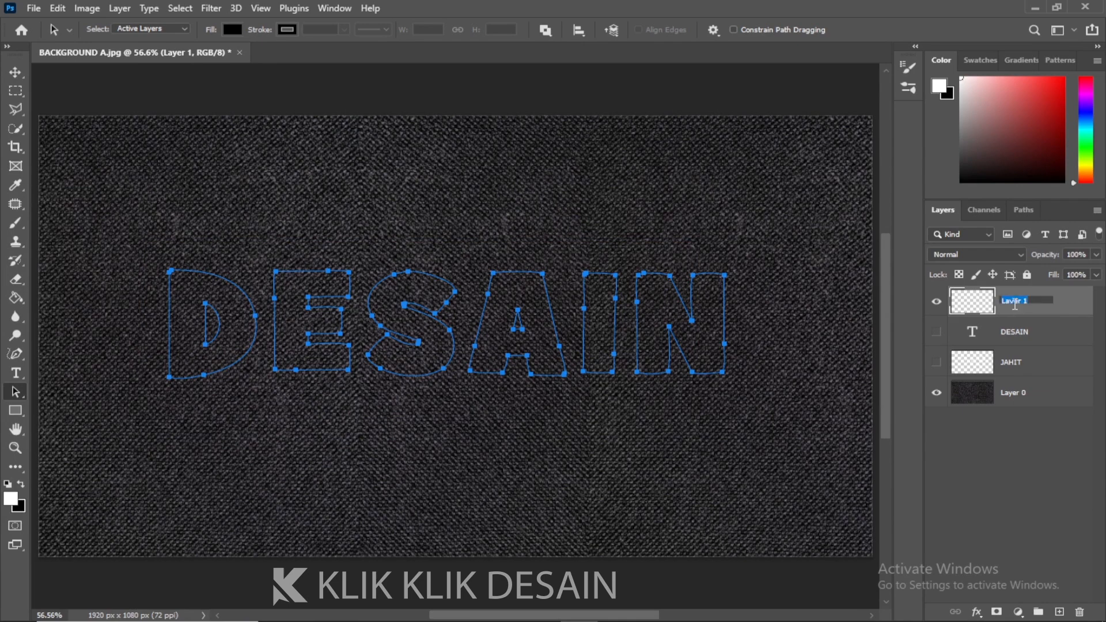
pyautogui.write('TEXS')
pyautogui.press('Return')
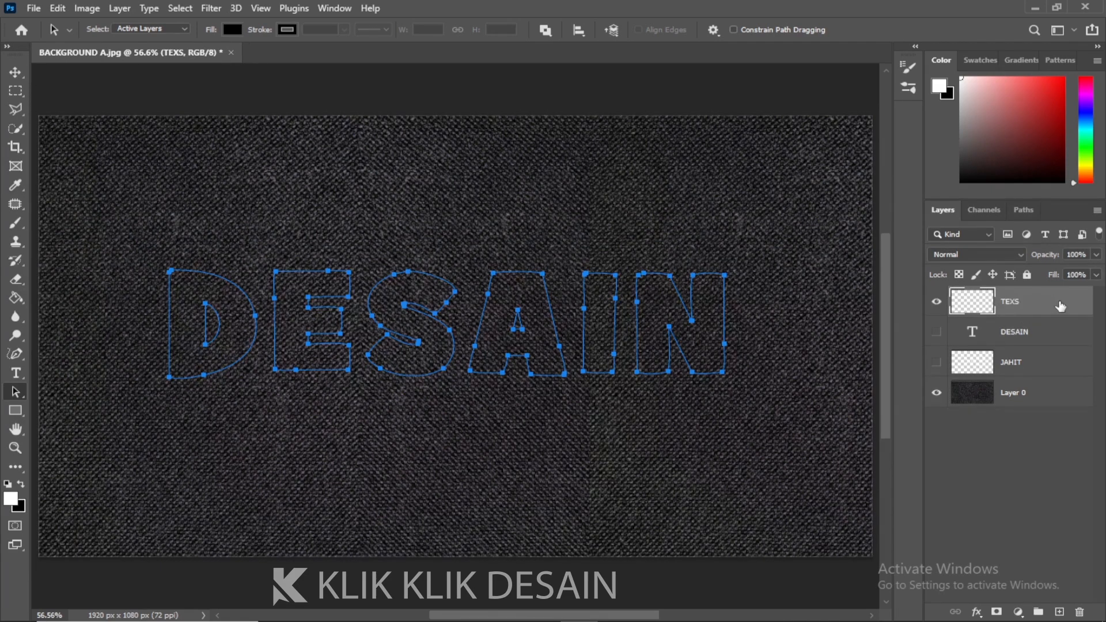
# Switch to the Brush tool, pick the last Stitch brush in the set, and set its size to 30 px
pyautogui.click(1029, 212)
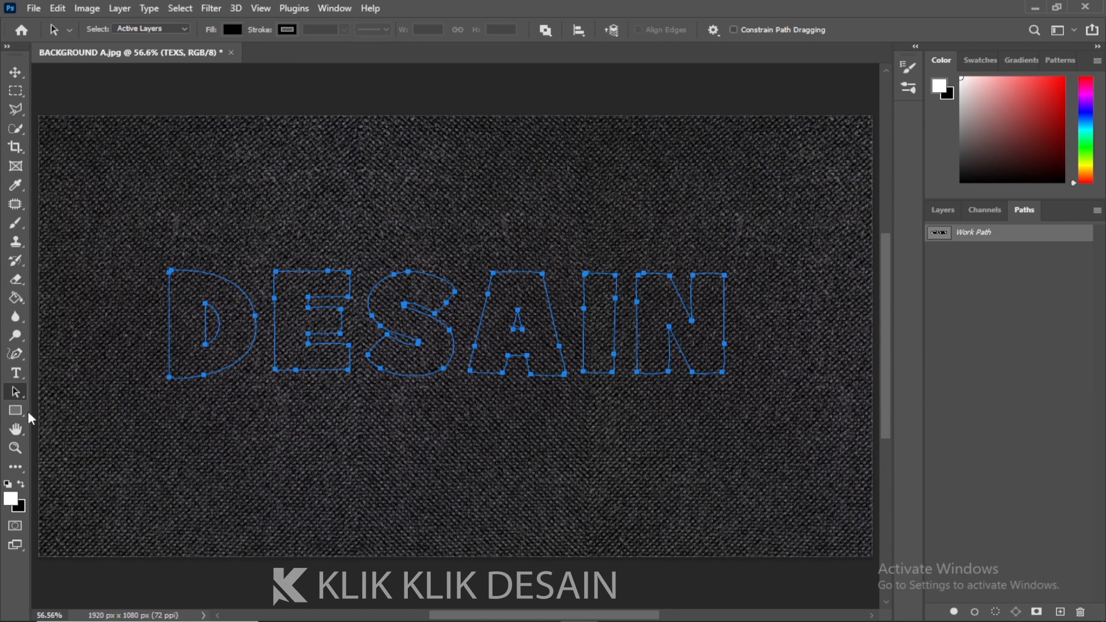
pyautogui.click(15, 224)
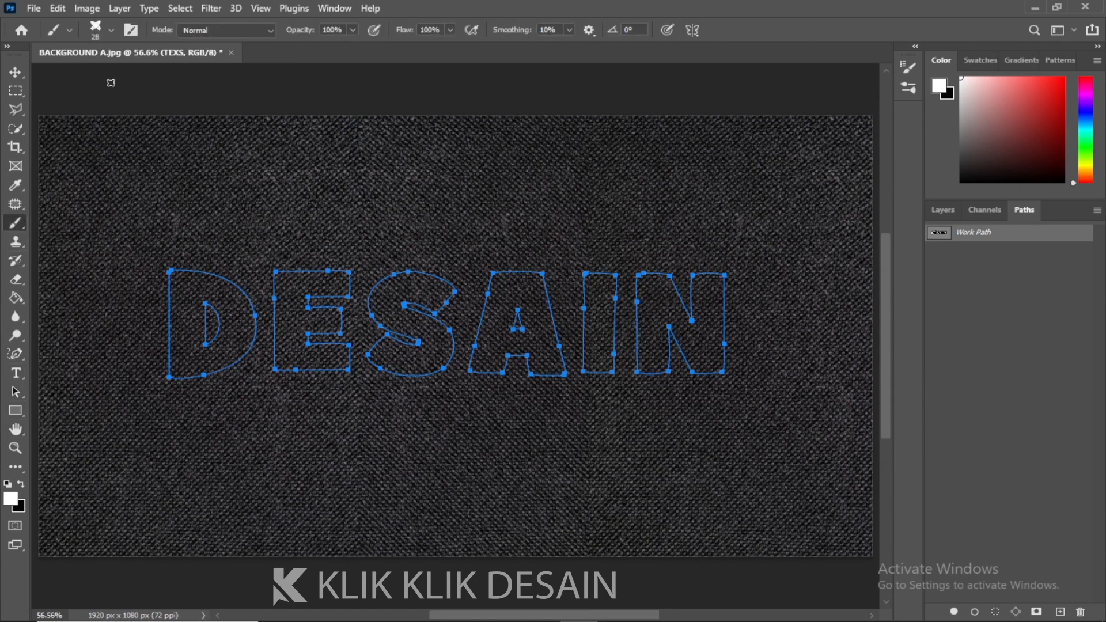
pyautogui.click(112, 30)
pyautogui.moveTo(217, 304); pyautogui.dragTo(207, 398)
pyautogui.click(151, 401)
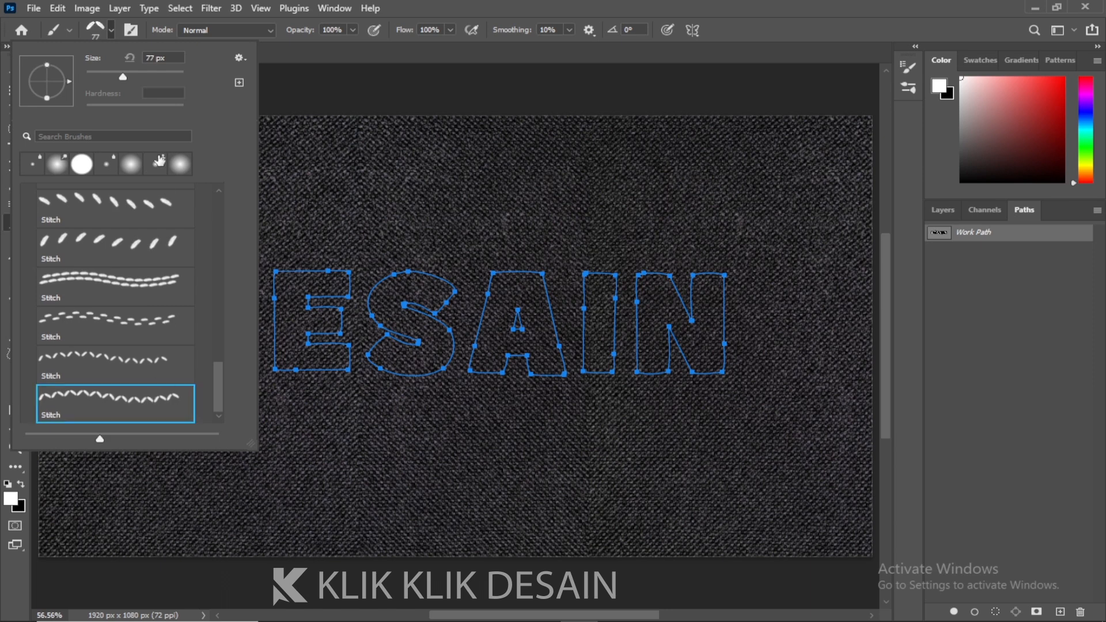
pyautogui.moveTo(171, 64); pyautogui.dragTo(130, 59)
pyautogui.write('30')
pyautogui.press('Return')
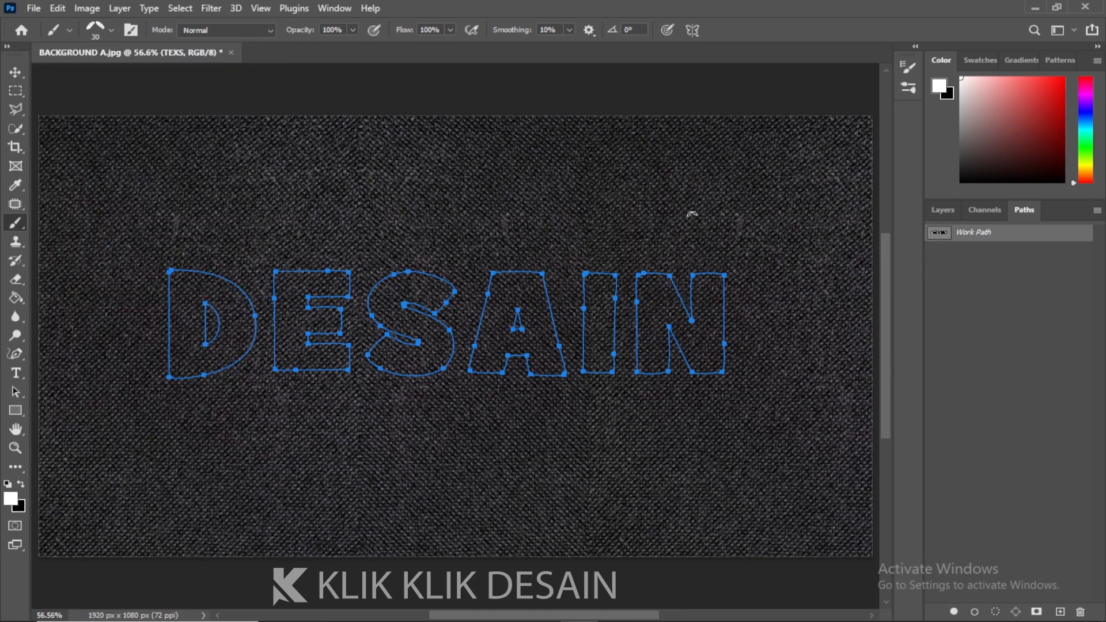
# Stroke the work path with the Brush onto the TEXS layer
pyautogui.rightClick(972, 239)
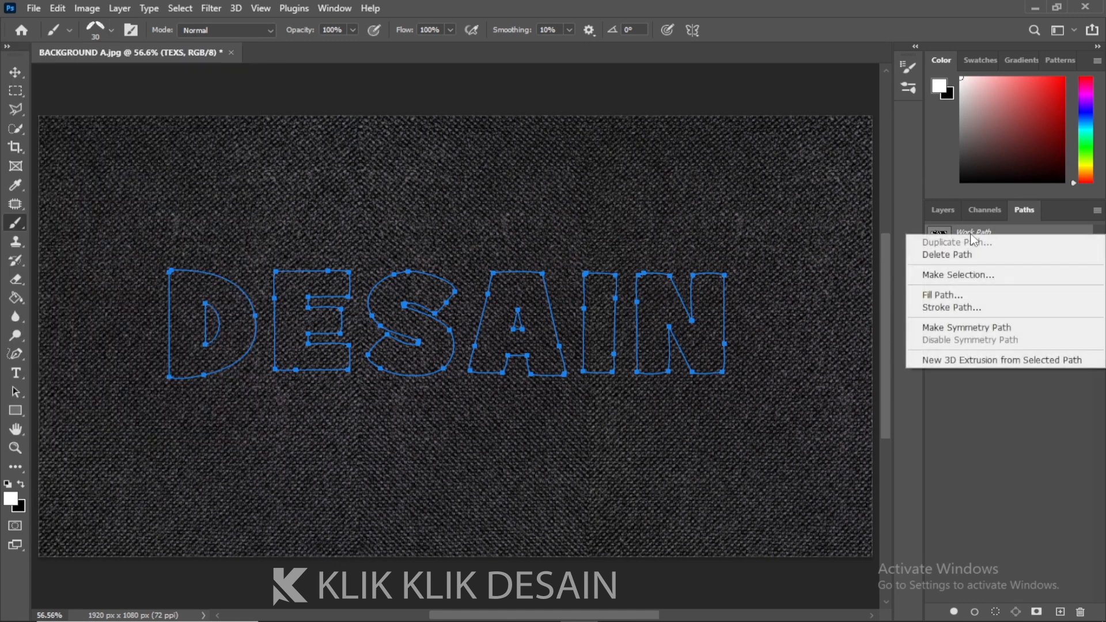
pyautogui.click(951, 307)
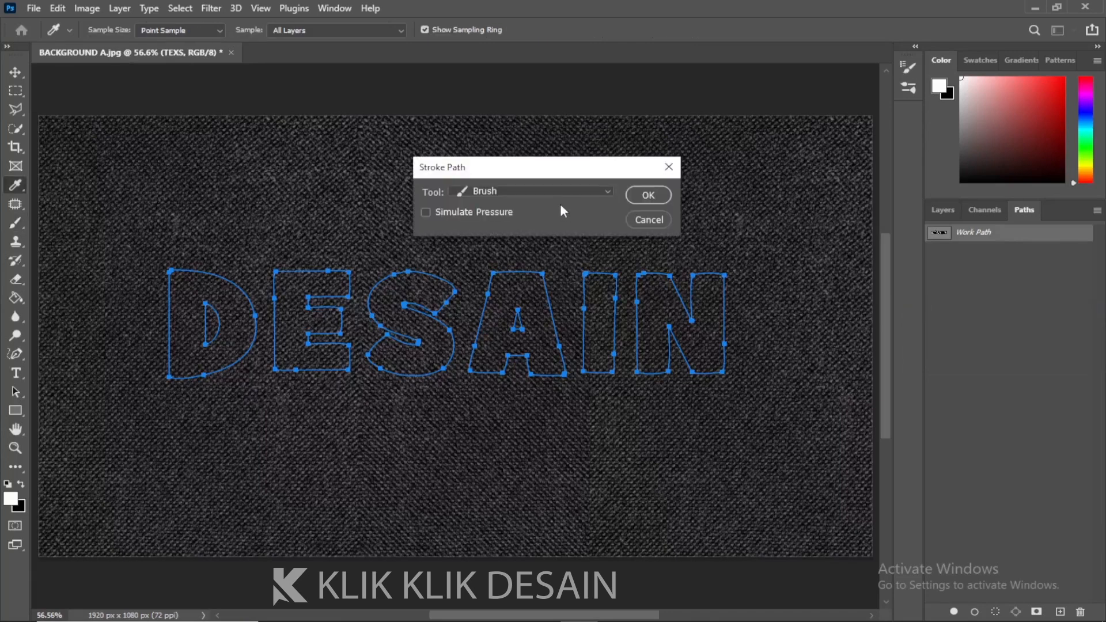
pyautogui.click(569, 191)
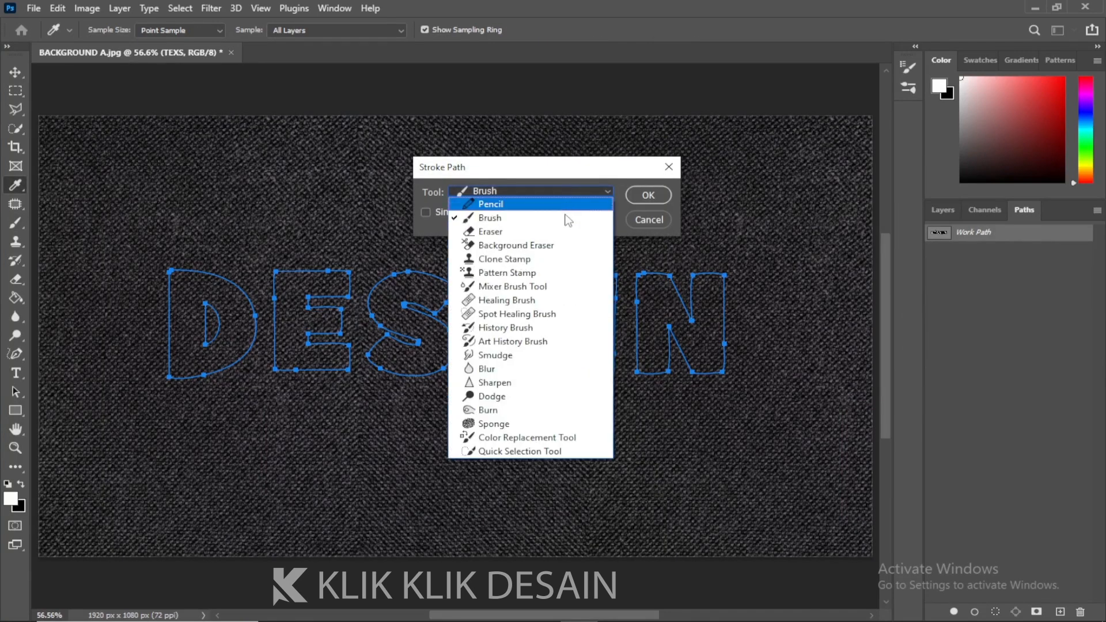
pyautogui.click(568, 222)
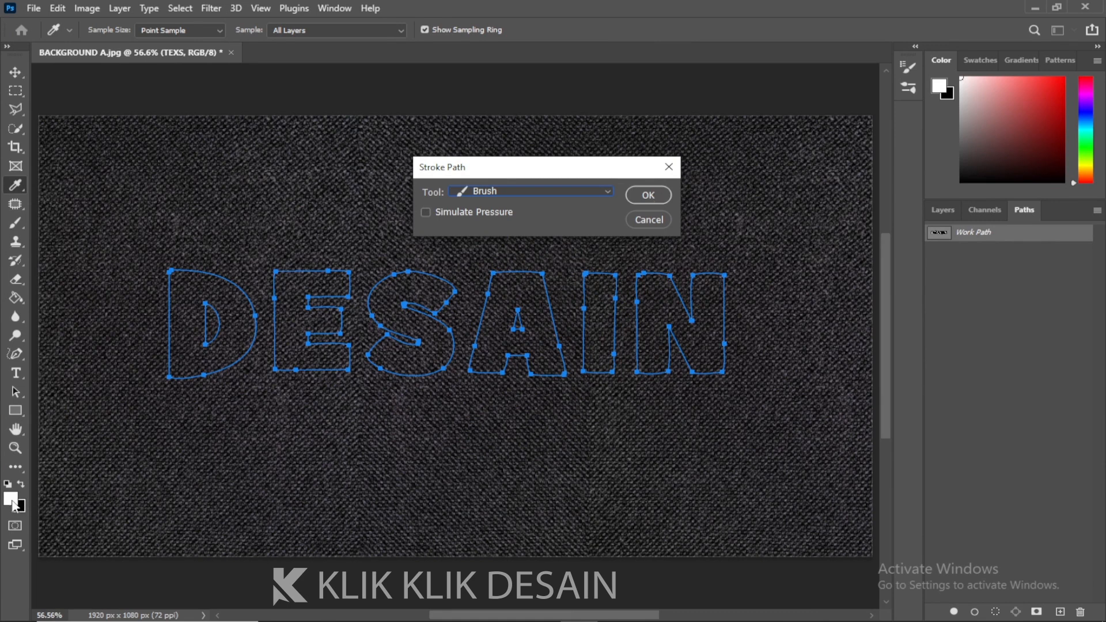
pyautogui.click(648, 195)
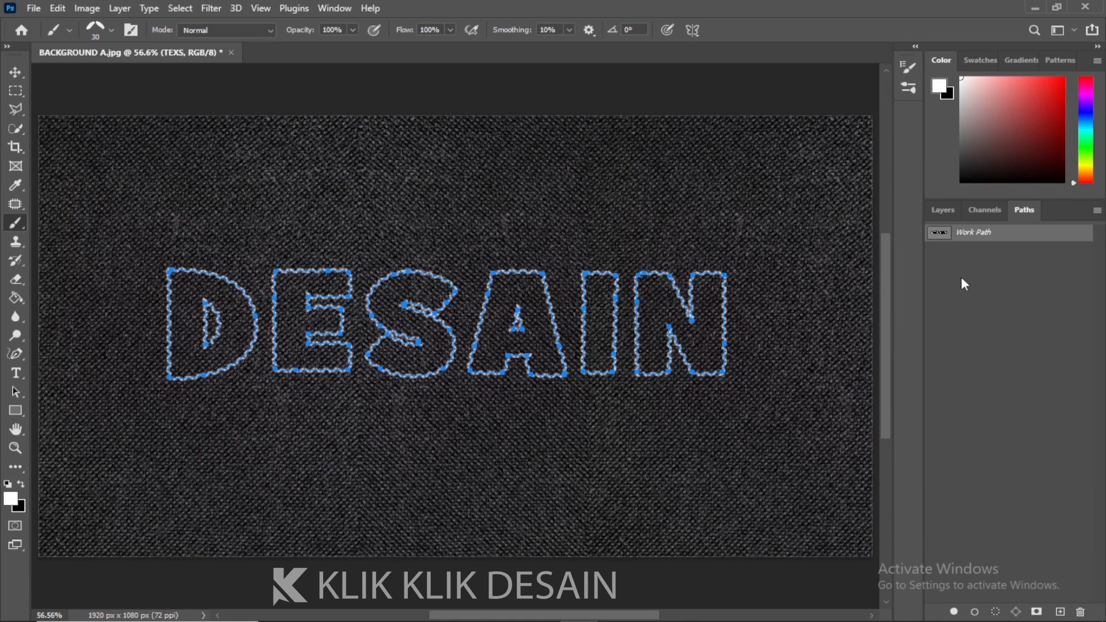
# Delete the work path and return to the layers list
pyautogui.rightClick(968, 239)
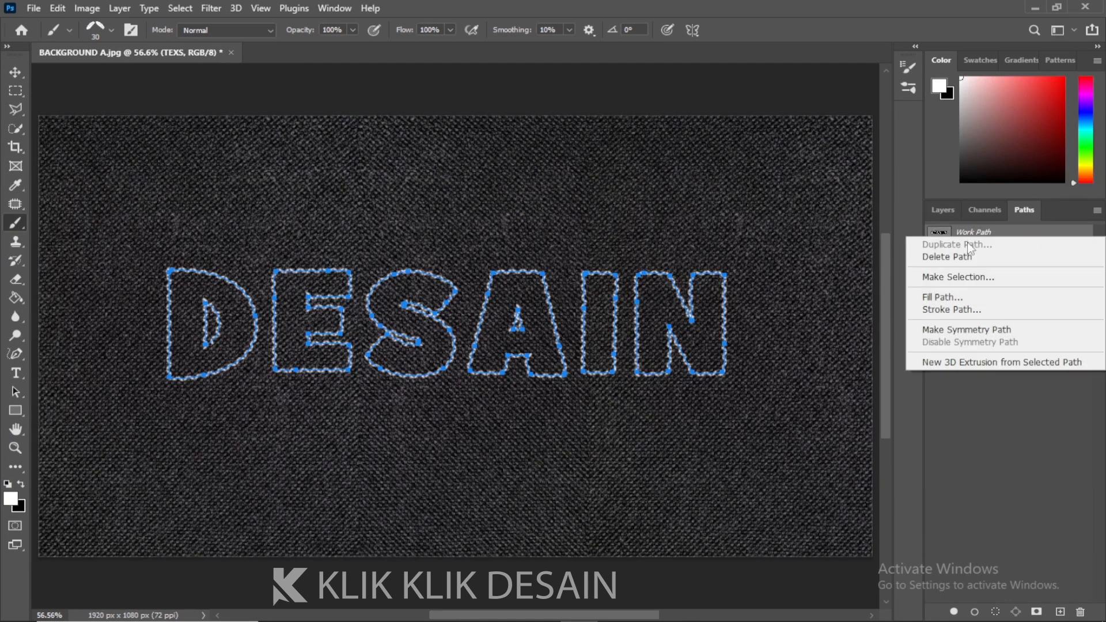
pyautogui.click(975, 261)
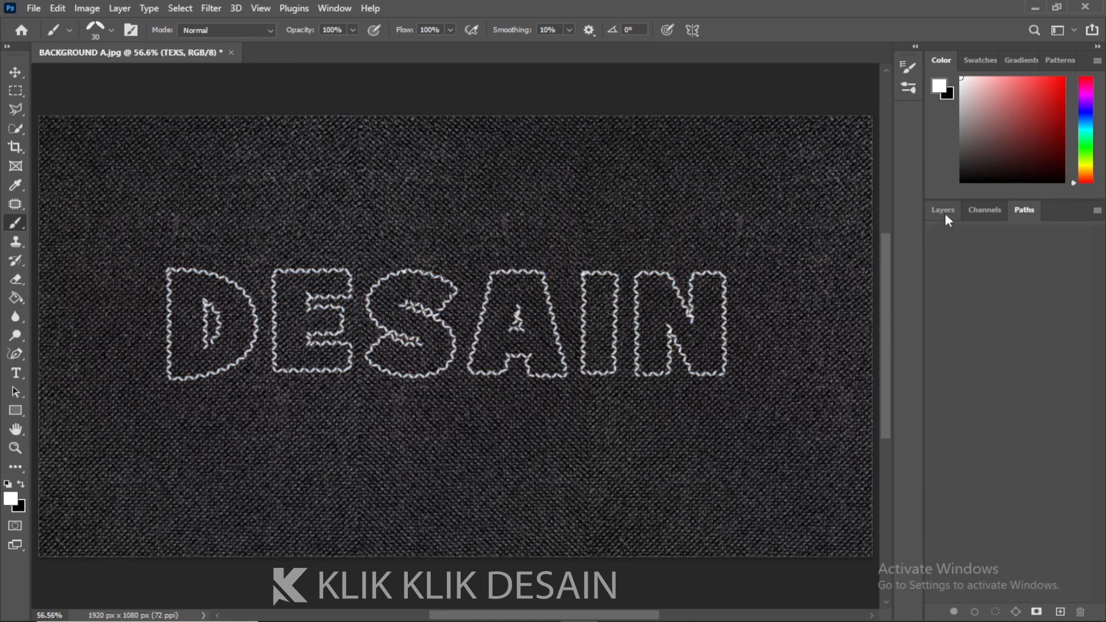
pyautogui.click(944, 211)
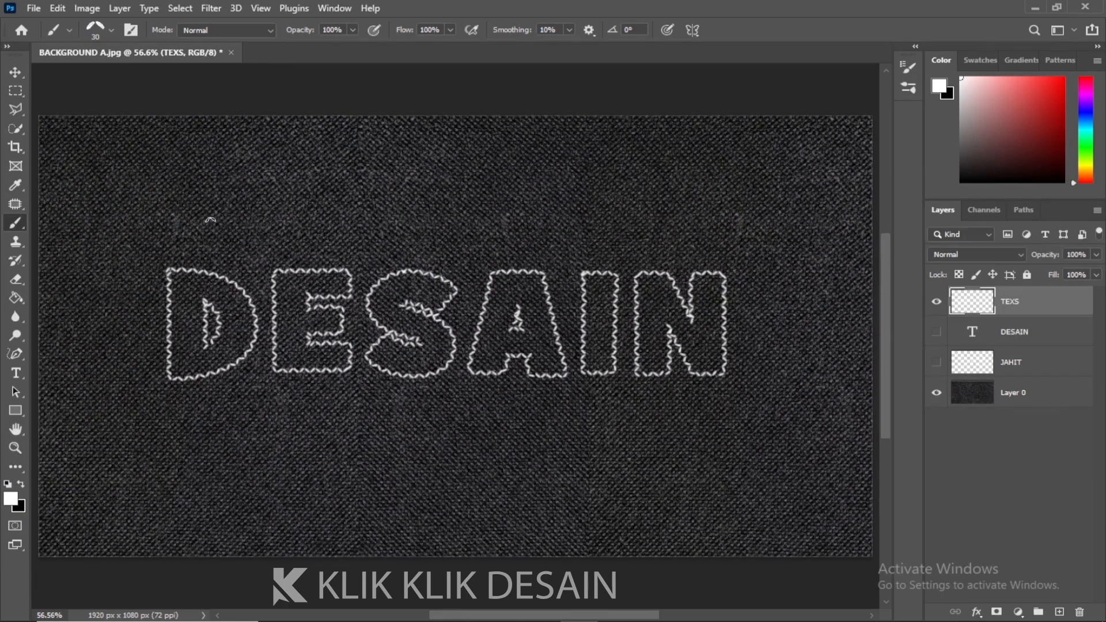
# Zoom in and pan across the stitched DESAIN outline to inspect it, then fit the canvas on screen
pyautogui.hotkey('ctrl', '+')
pyautogui.hotkey('ctrl', '+')
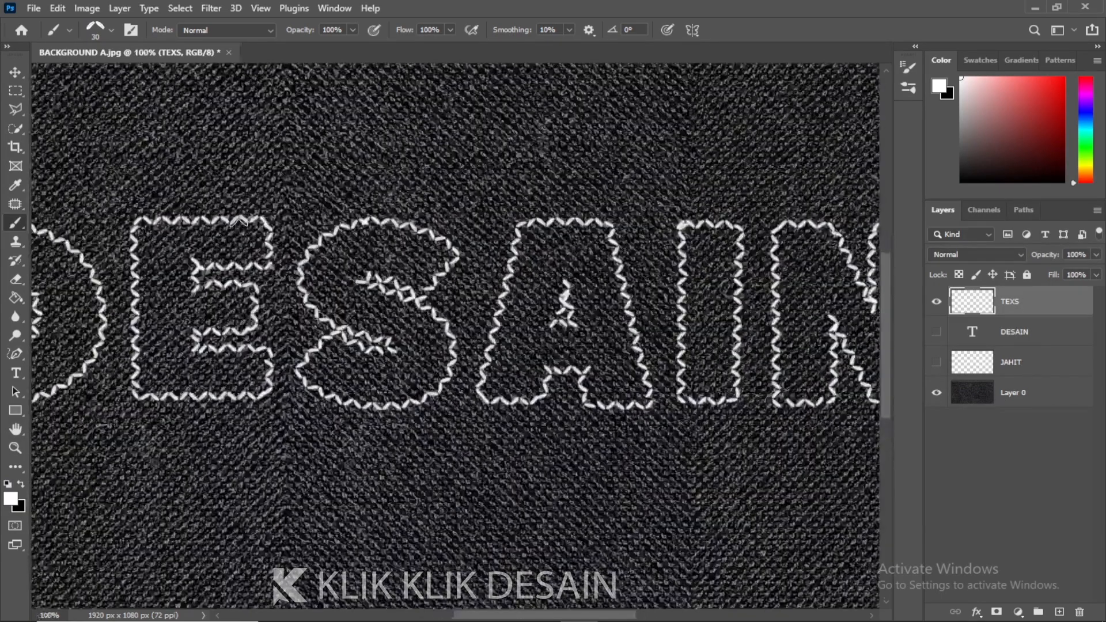
pyautogui.moveTo(280, 293)
pyautogui.mouseDown()
pyautogui.moveTo(387, 299)
pyautogui.moveTo(267, 301)
pyautogui.mouseUp()
pyautogui.moveTo(607, 315); pyautogui.dragTo(444, 316)
pyautogui.moveTo(617, 313); pyautogui.dragTo(334, 328)
pyautogui.moveTo(421, 325); pyautogui.dragTo(571, 314)
pyautogui.moveTo(294, 329); pyautogui.dragTo(527, 316)
pyautogui.moveTo(289, 336); pyautogui.dragTo(382, 340)
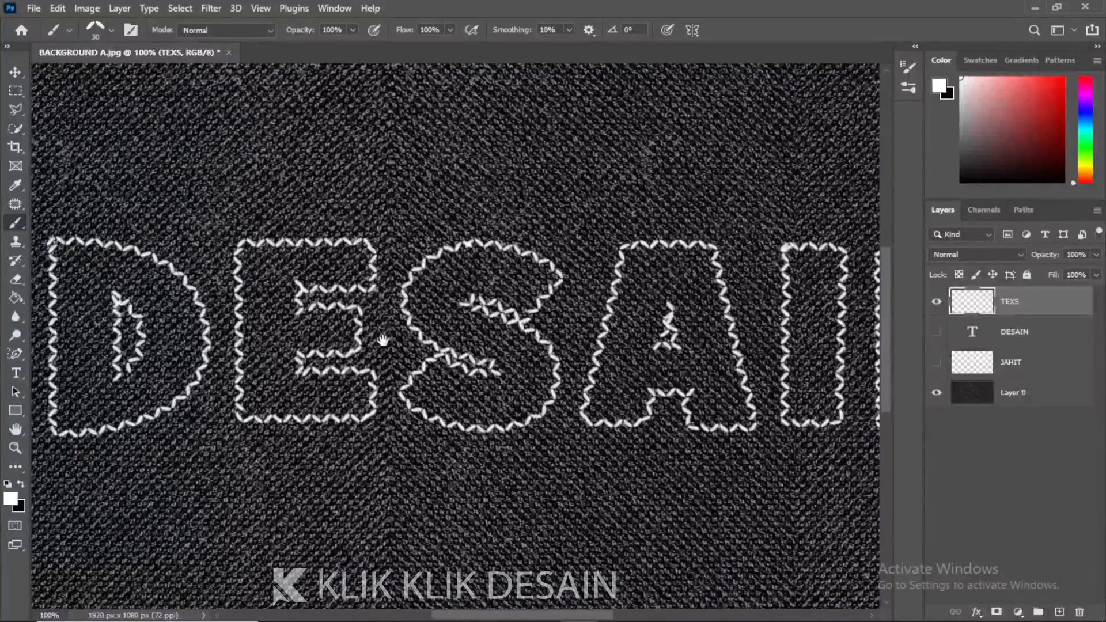
pyautogui.click(257, 8)
pyautogui.click(288, 142)
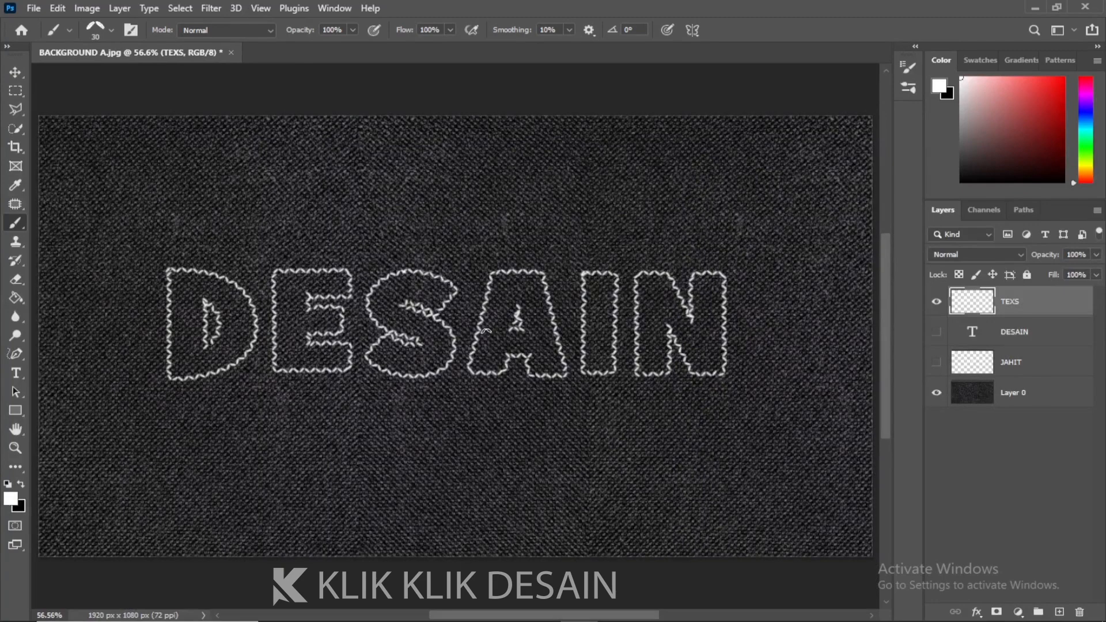
# Move the stitched DESAIN layer upward on the canvas
pyautogui.click(16, 72)
pyautogui.moveTo(515, 333)
pyautogui.mouseDown()
pyautogui.moveTo(495, 237)
pyautogui.moveTo(470, 269)
pyautogui.moveTo(505, 232)
pyautogui.moveTo(487, 238)
pyautogui.moveTo(508, 229)
pyautogui.mouseUp()
# Show the JAHIT layer and move the stitched Jahit lettering down below DESAIN
pyautogui.click(936, 363)
pyautogui.click(1014, 362)
pyautogui.moveTo(477, 353); pyautogui.dragTo(468, 432)
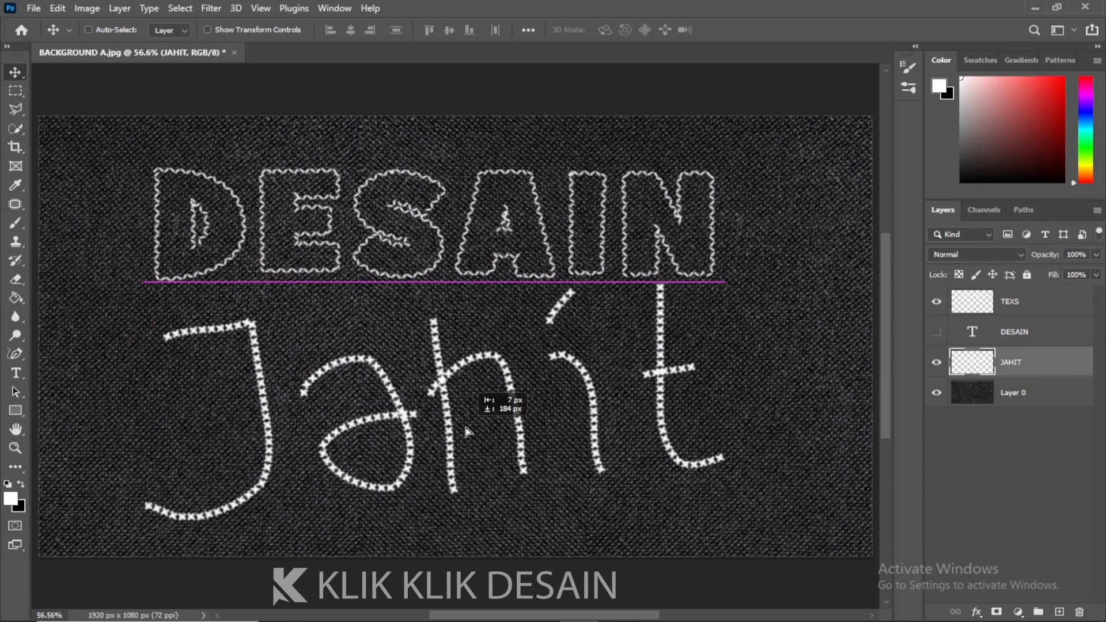
pyautogui.moveTo(467, 431); pyautogui.dragTo(468, 433)
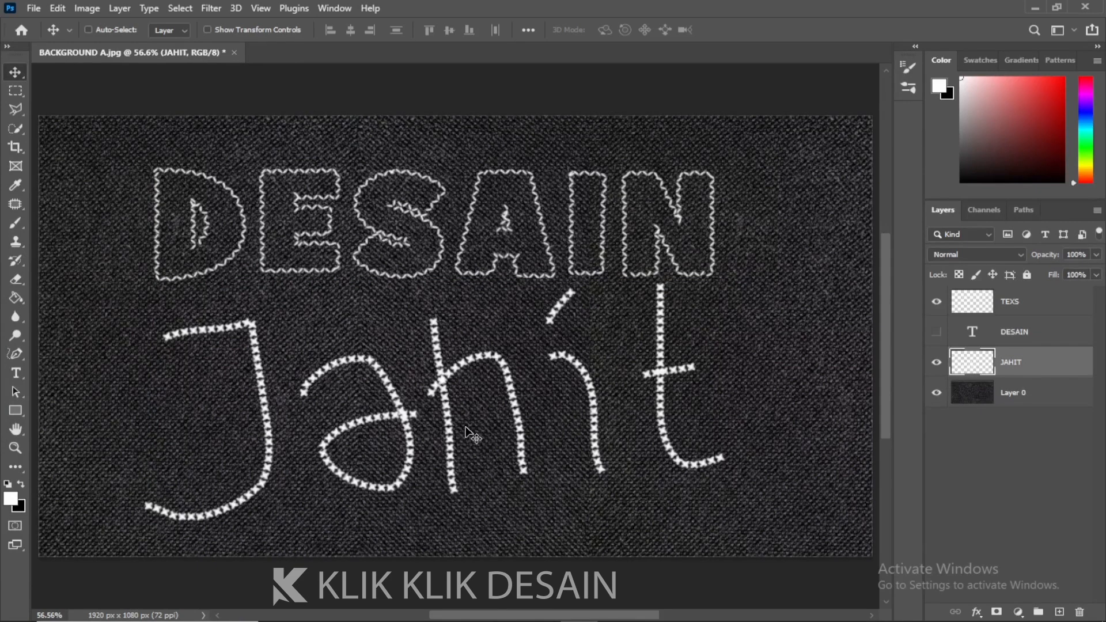
# Free-transform the Jahit lettering, scaling it down to about 85.6%
pyautogui.hotkey('ctrl', 't')
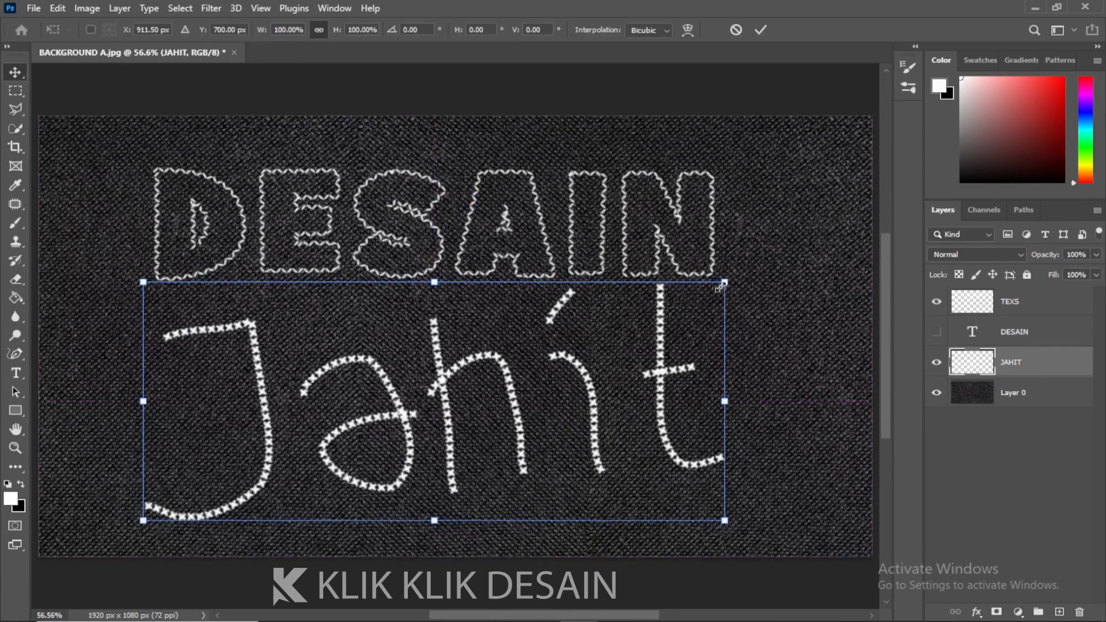
pyautogui.moveTo(722, 288); pyautogui.dragTo(684, 301)
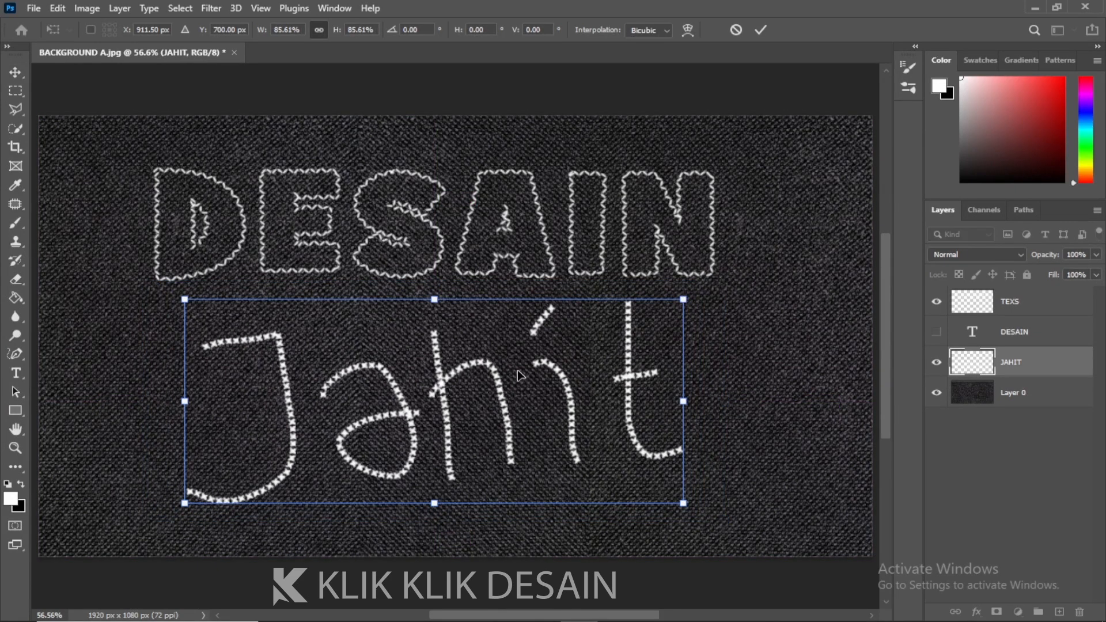
pyautogui.press('Return')
pyautogui.moveTo(548, 354); pyautogui.dragTo(548, 361)
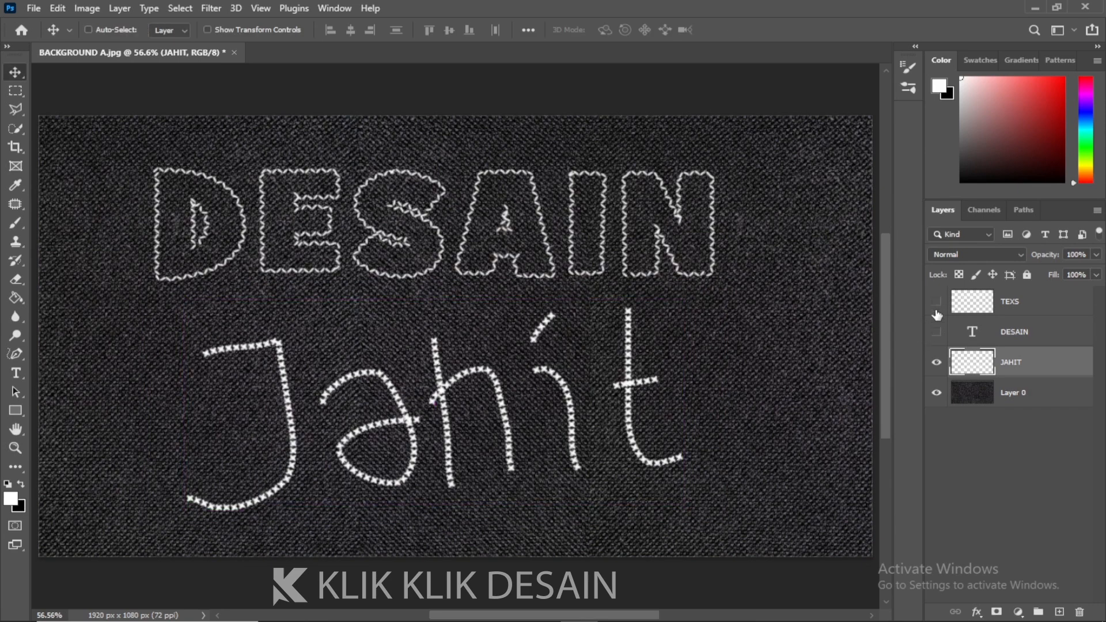
# Hide TEXS, load the DESAIN text as a selection, then hide the DESAIN and JAHIT layers
pyautogui.click(937, 303)
pyautogui.click(937, 332)
pyautogui.click(974, 336)
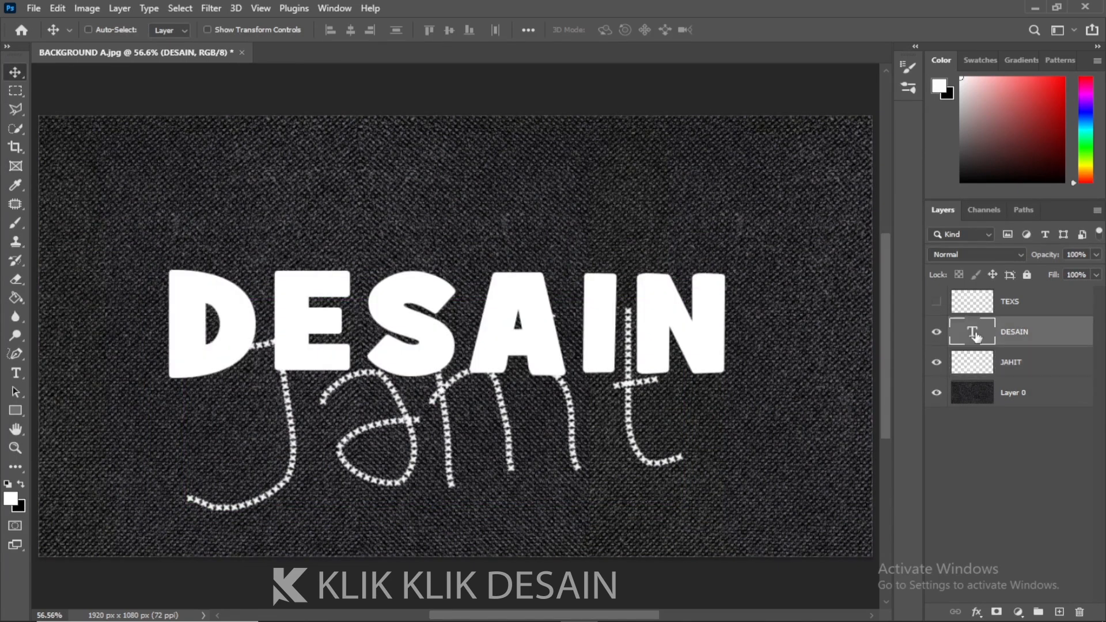
pyautogui.keyDown('ctrl'); pyautogui.click(976, 336); pyautogui.keyUp('ctrl')
pyautogui.click(935, 337)
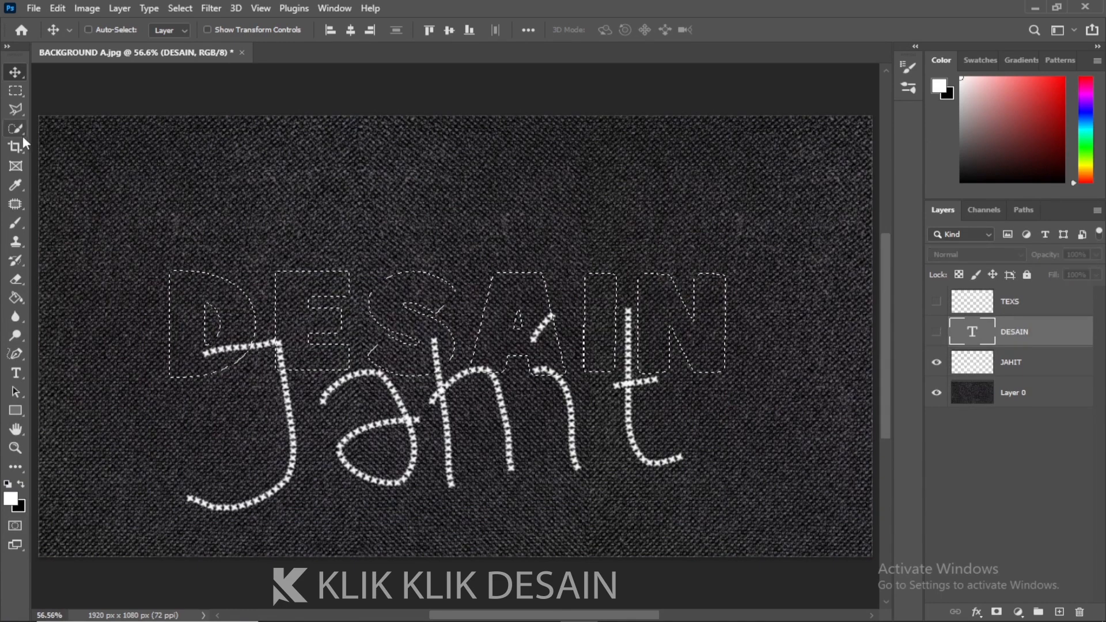
pyautogui.click(936, 362)
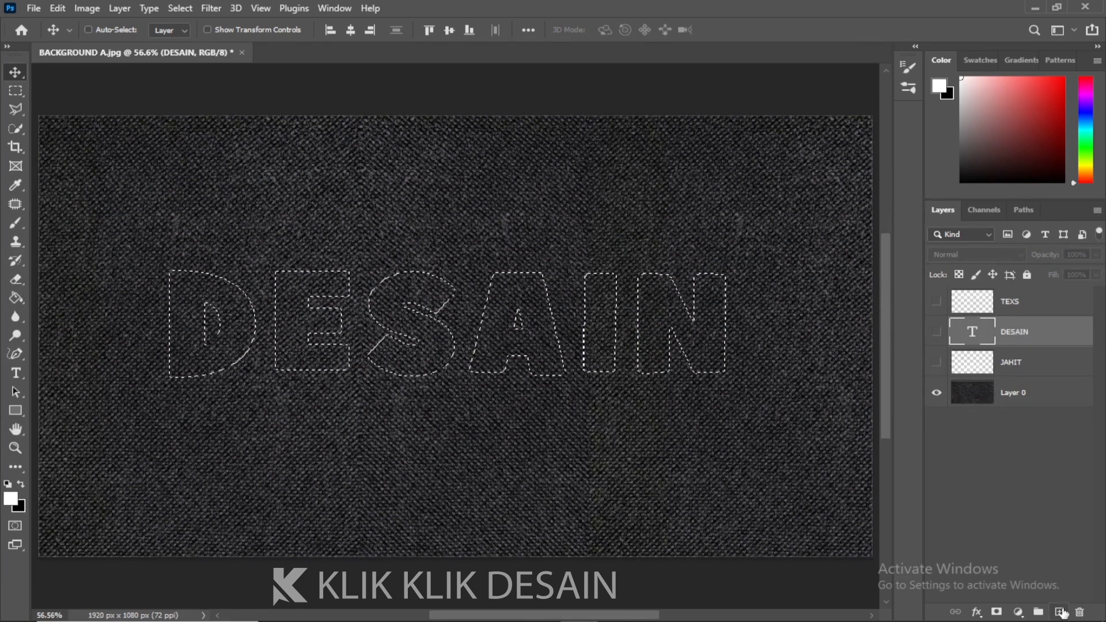
# Add a new layer and convert the DESAIN selection into a work path
pyautogui.click(1059, 612)
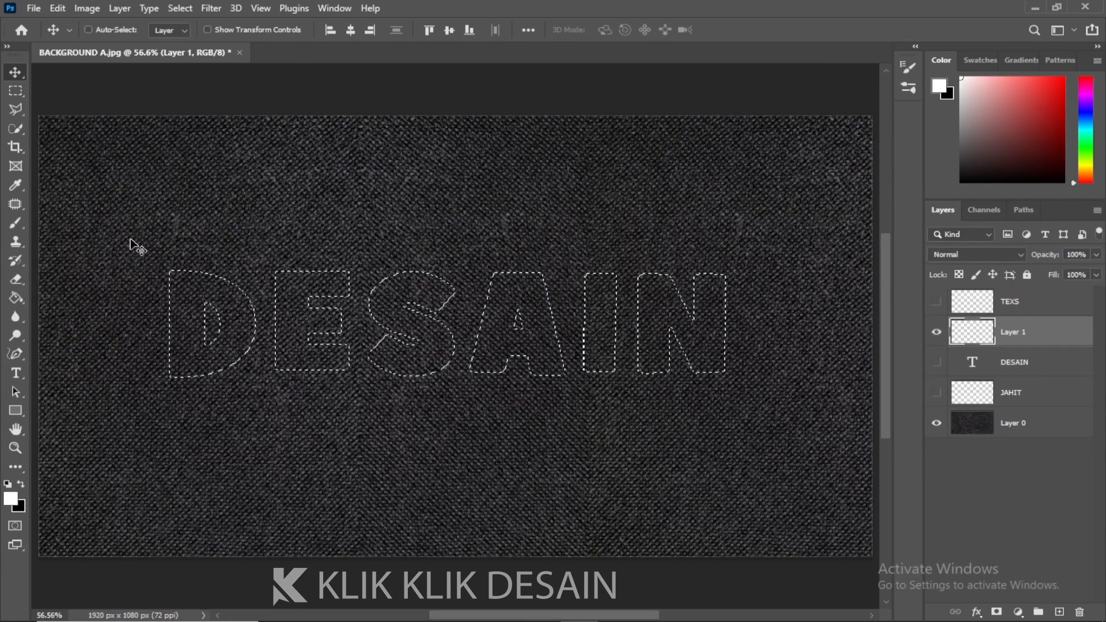
pyautogui.click(16, 109)
pyautogui.rightClick(205, 276)
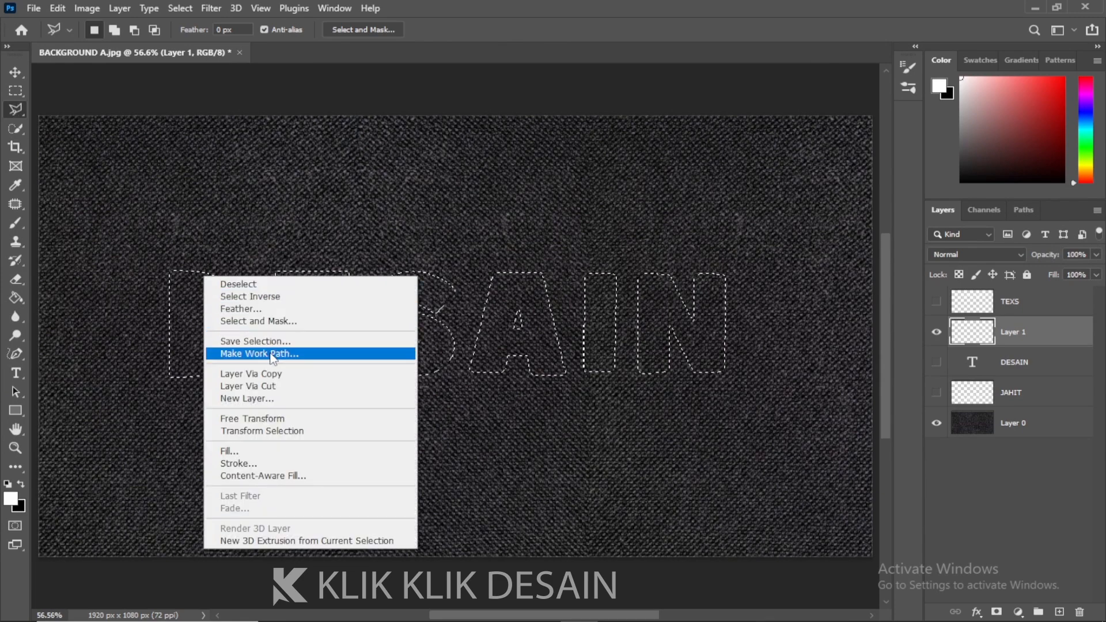
pyautogui.click(259, 354)
pyautogui.click(630, 198)
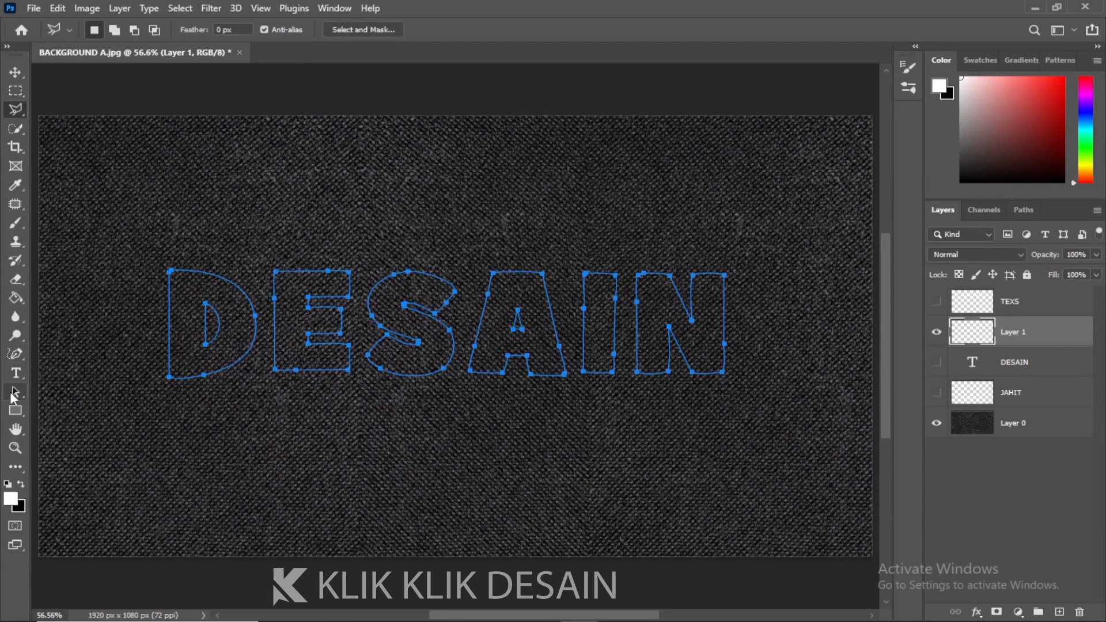
# Switch to the Brush tool, pick the chevron Stitch brush, and set its size to 30 px
pyautogui.click(16, 223)
pyautogui.click(74, 221)
pyautogui.click(112, 30)
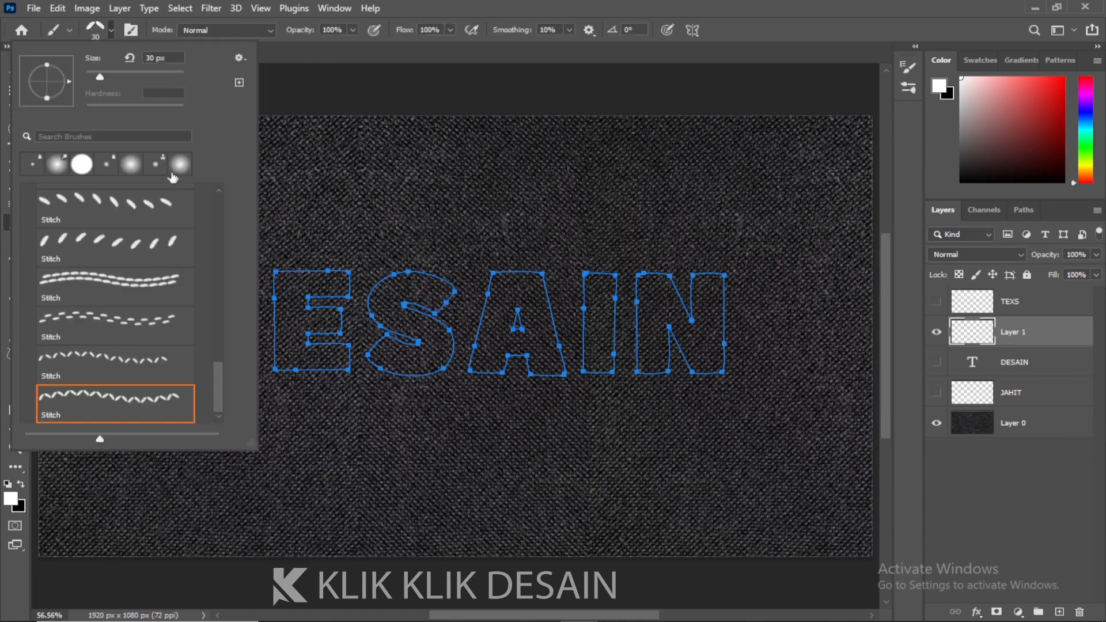
pyautogui.moveTo(218, 382); pyautogui.dragTo(216, 329)
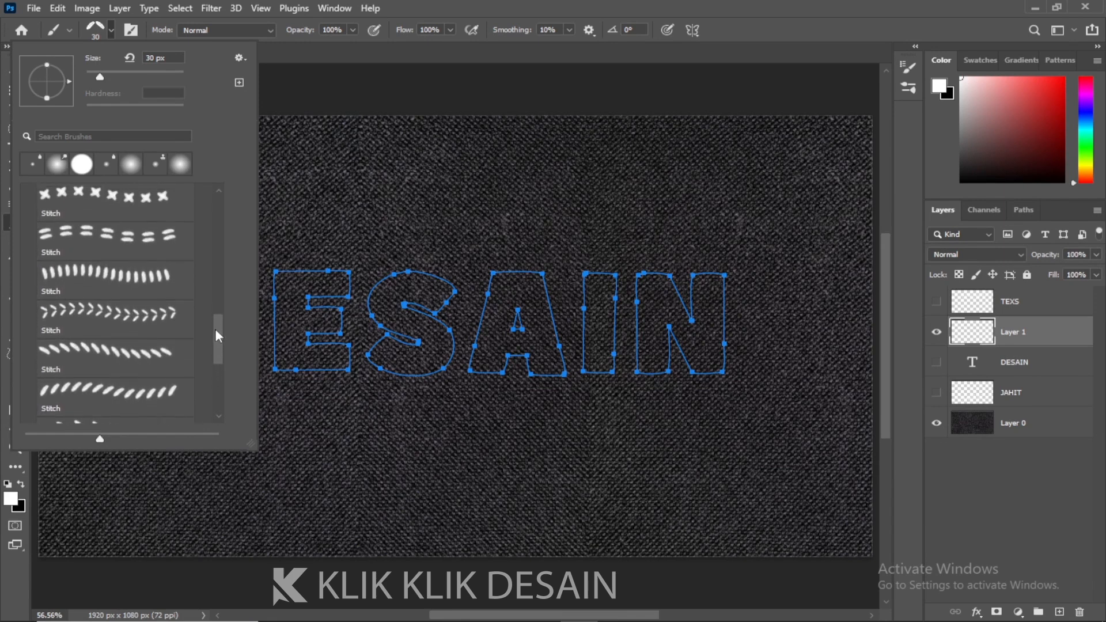
pyautogui.click(109, 313)
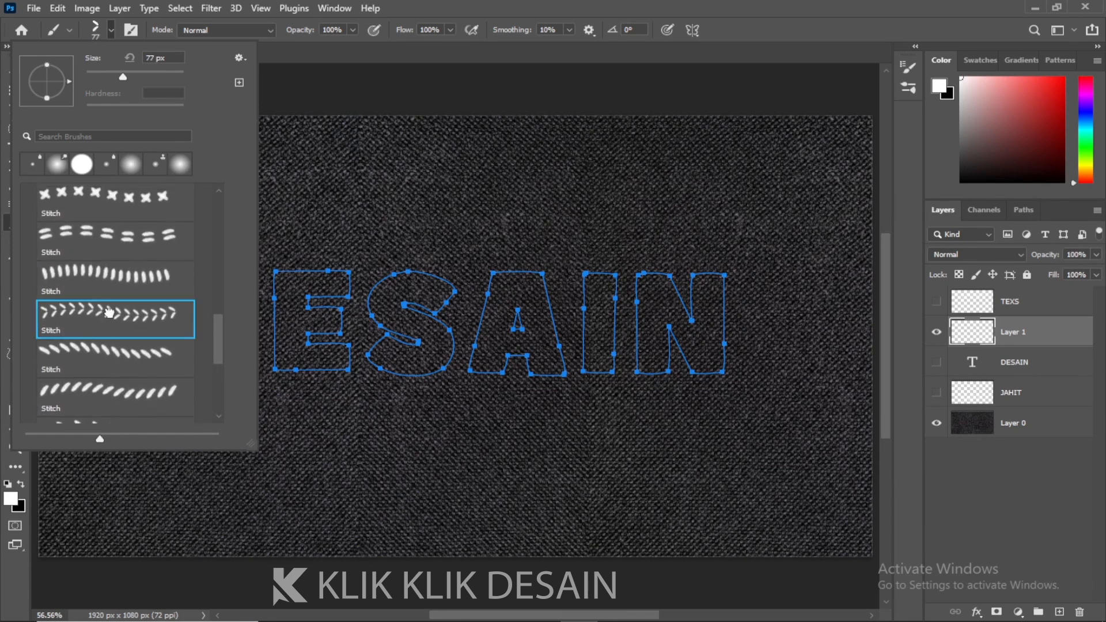
pyautogui.click(156, 57)
pyautogui.write('30')
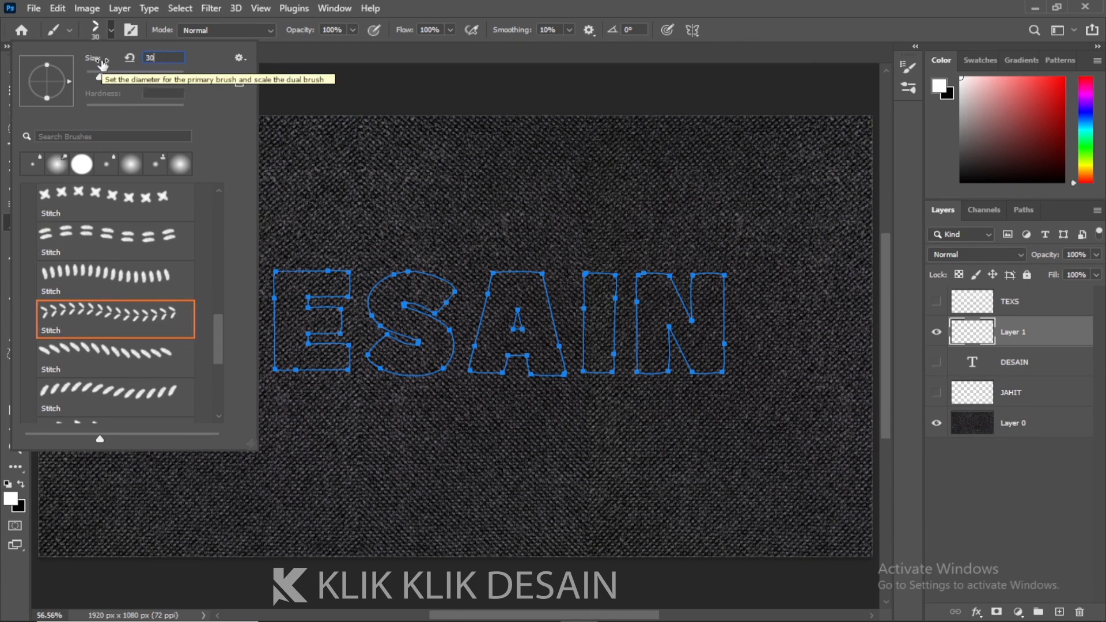
pyautogui.press('Return')
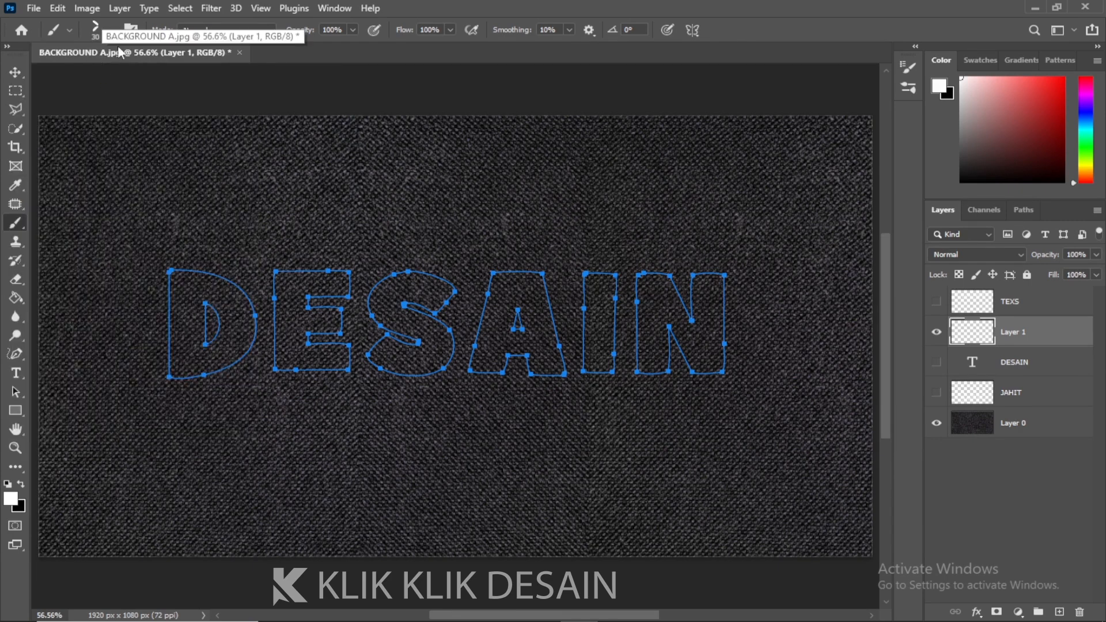
# Set the brush spacing to 76% in the brush settings
pyautogui.click(133, 31)
pyautogui.moveTo(807, 308)
pyautogui.mouseDown()
pyautogui.moveTo(776, 309)
pyautogui.moveTo(787, 312)
pyautogui.mouseUp()
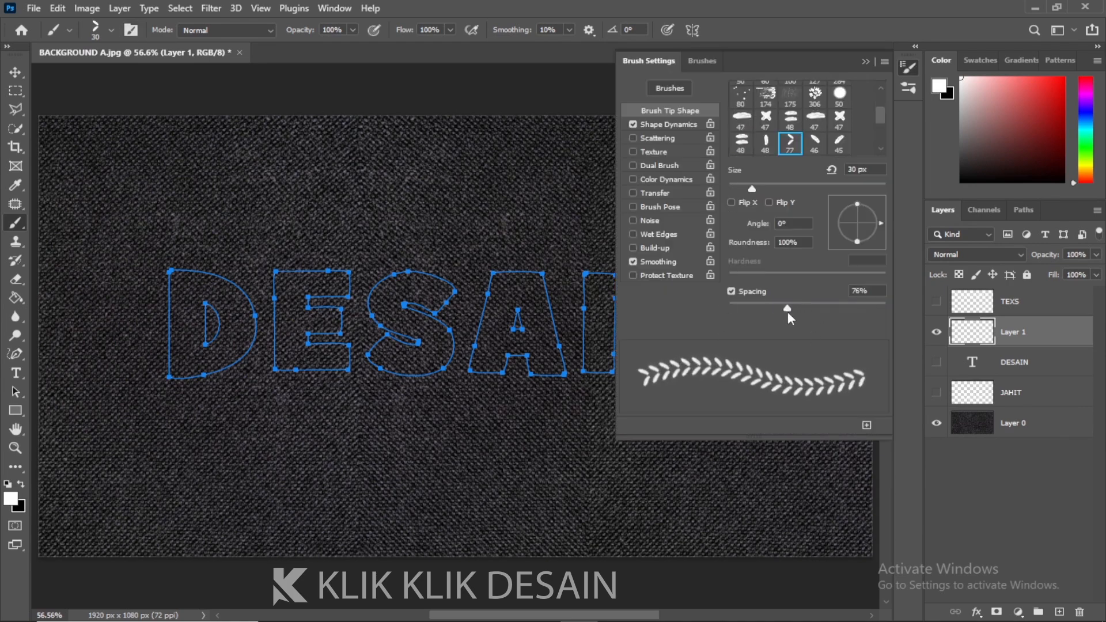
pyautogui.click(866, 61)
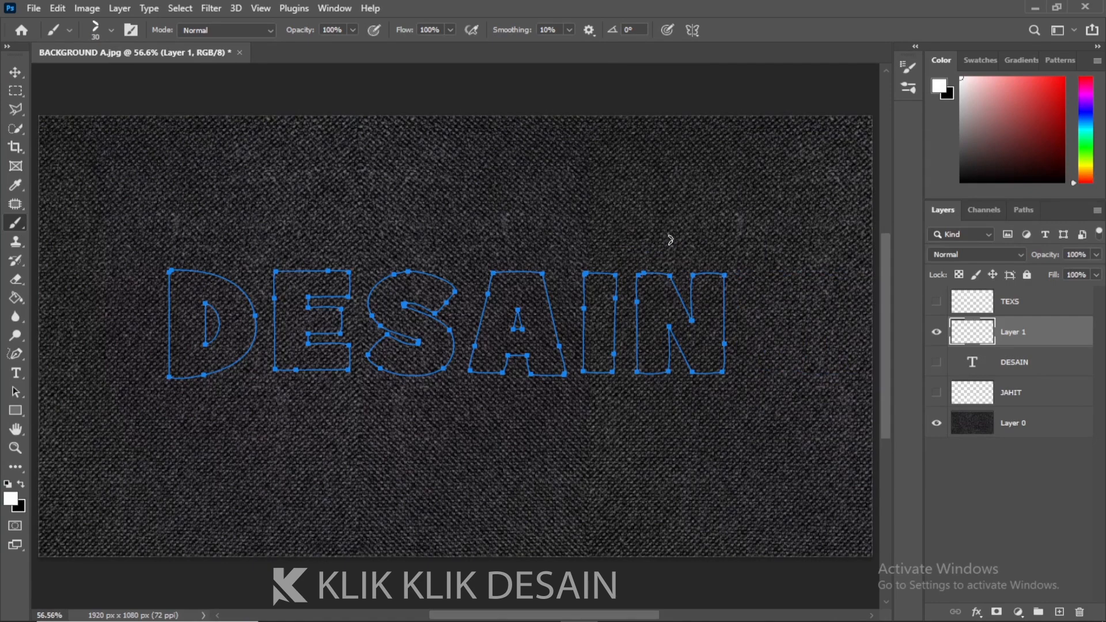
# Select the whole work path and stroke it with the Brush onto Layer 1
pyautogui.click(19, 395)
pyautogui.moveTo(138, 225); pyautogui.dragTo(754, 414)
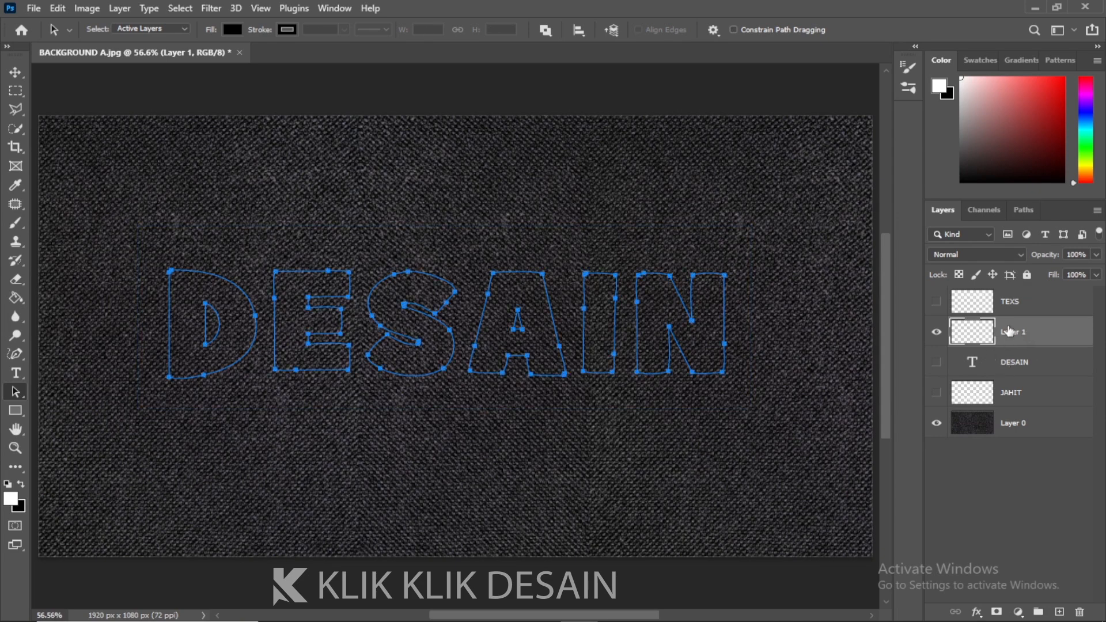
pyautogui.click(1025, 212)
pyautogui.rightClick(983, 234)
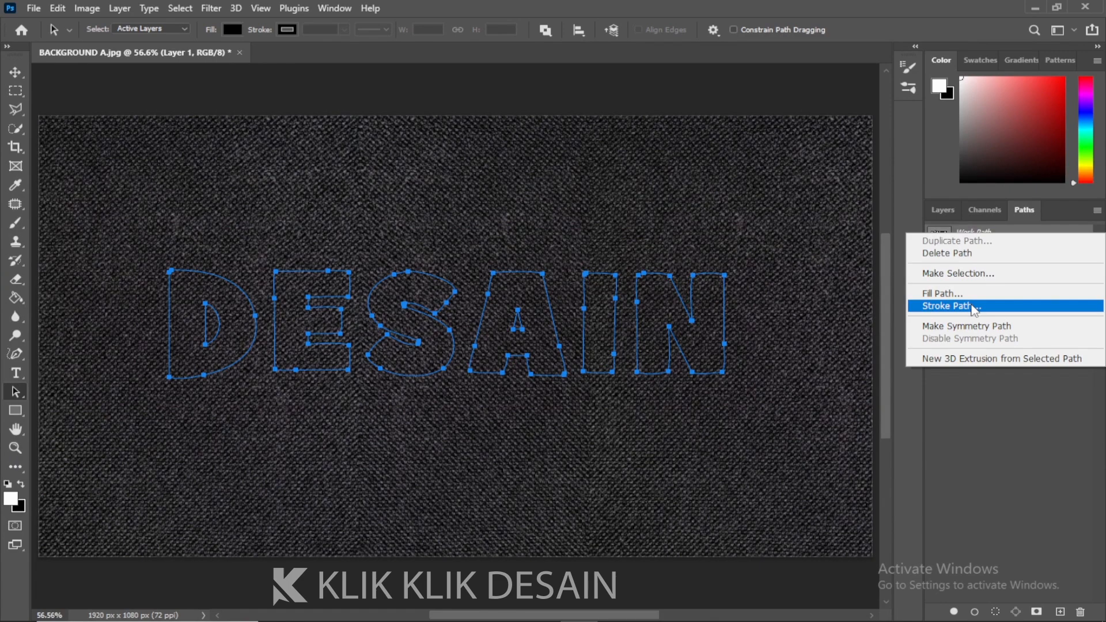
pyautogui.click(974, 306)
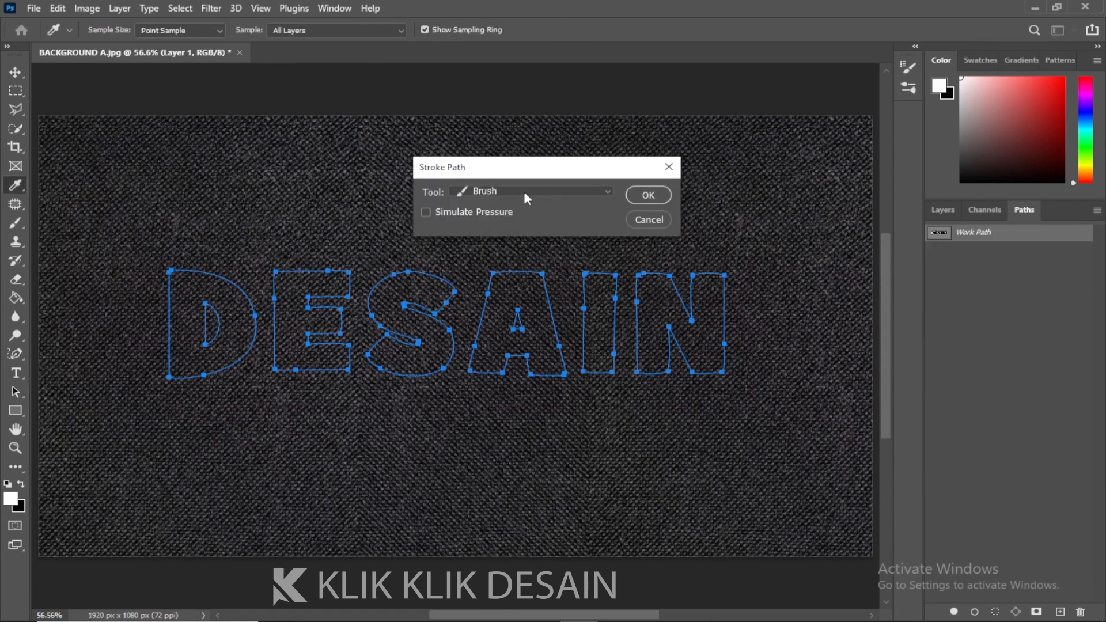
pyautogui.click(648, 194)
# Delete the work path and return to the layers list
pyautogui.press('a')
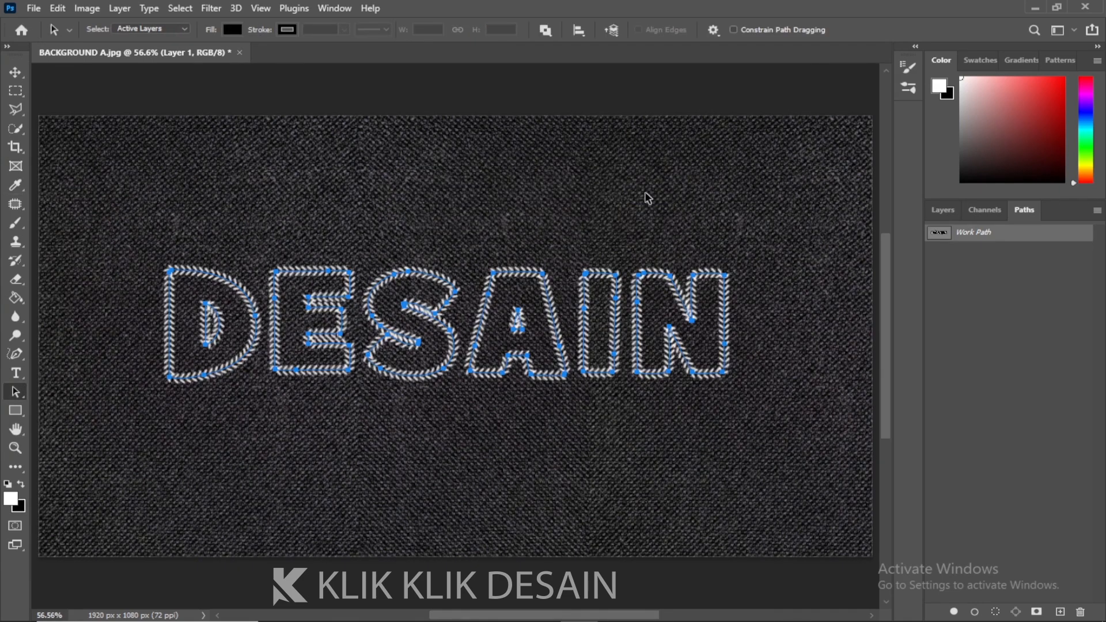
pyautogui.rightClick(961, 235)
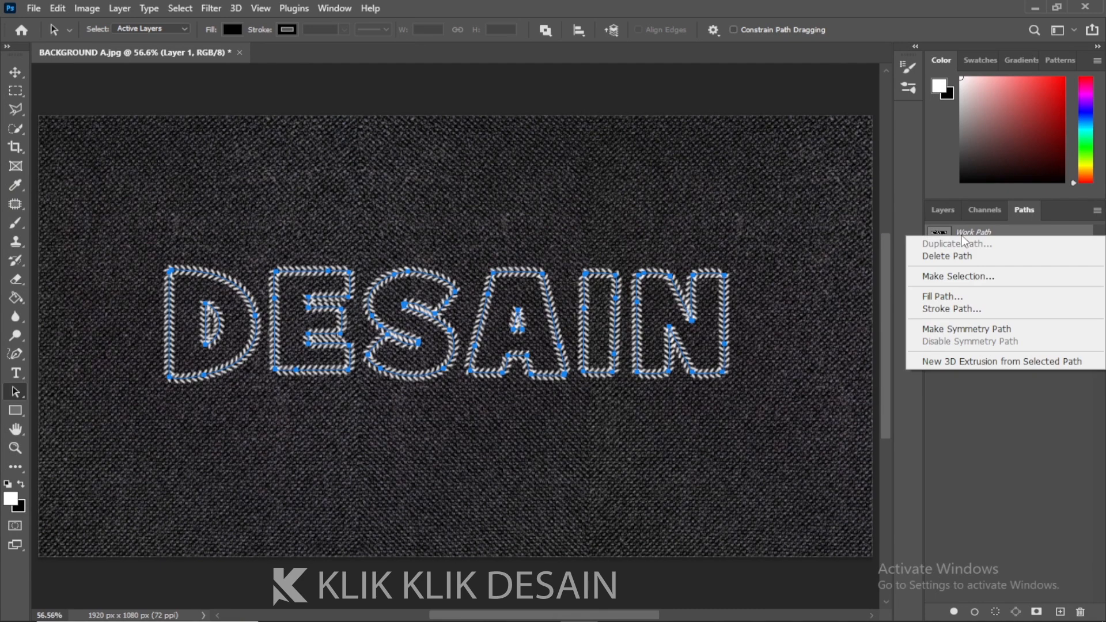
pyautogui.click(968, 257)
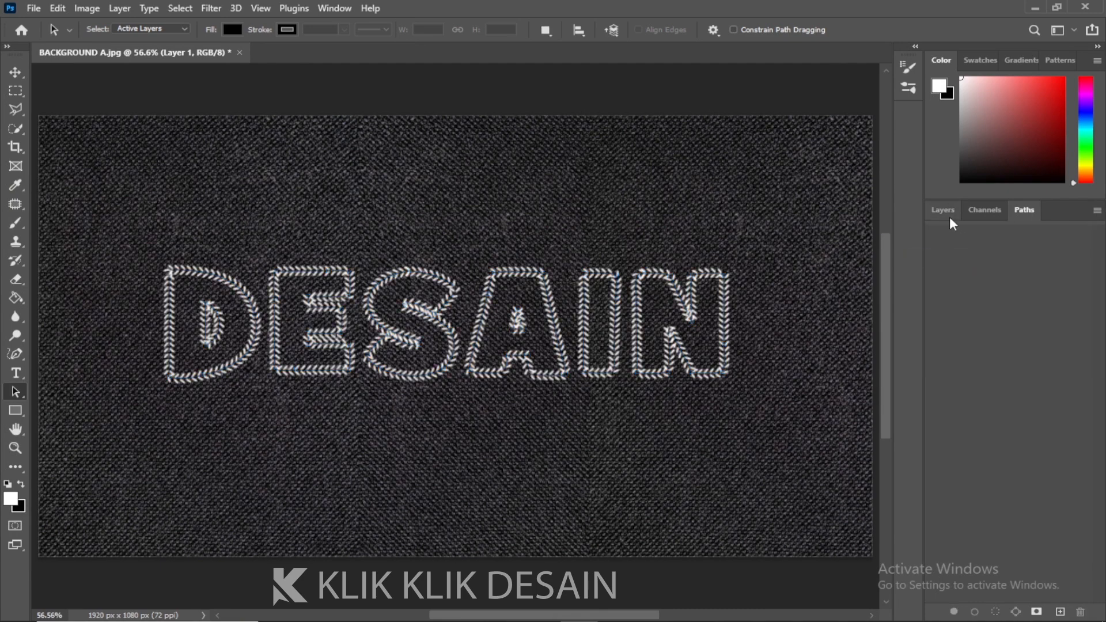
pyautogui.click(943, 210)
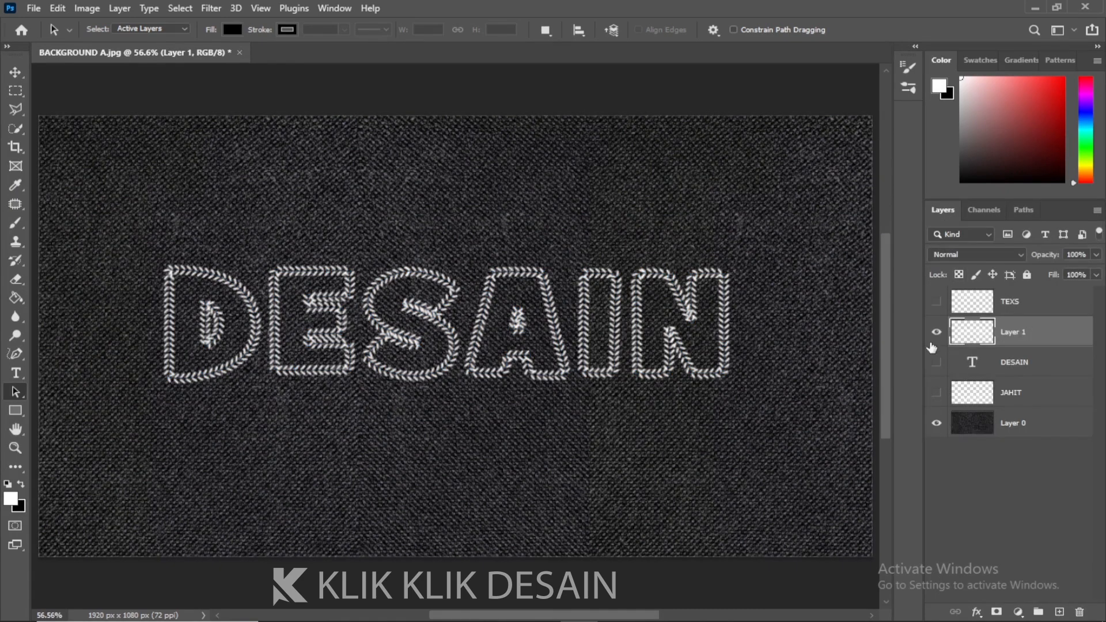
# Move the chevron-stitched DESAIN upward and turn the TEXS and JAHIT layers back on
pyautogui.click(19, 79)
pyautogui.moveTo(504, 320); pyautogui.dragTo(538, 328)
pyautogui.click(937, 301)
pyautogui.click(1014, 301)
pyautogui.click(936, 393)
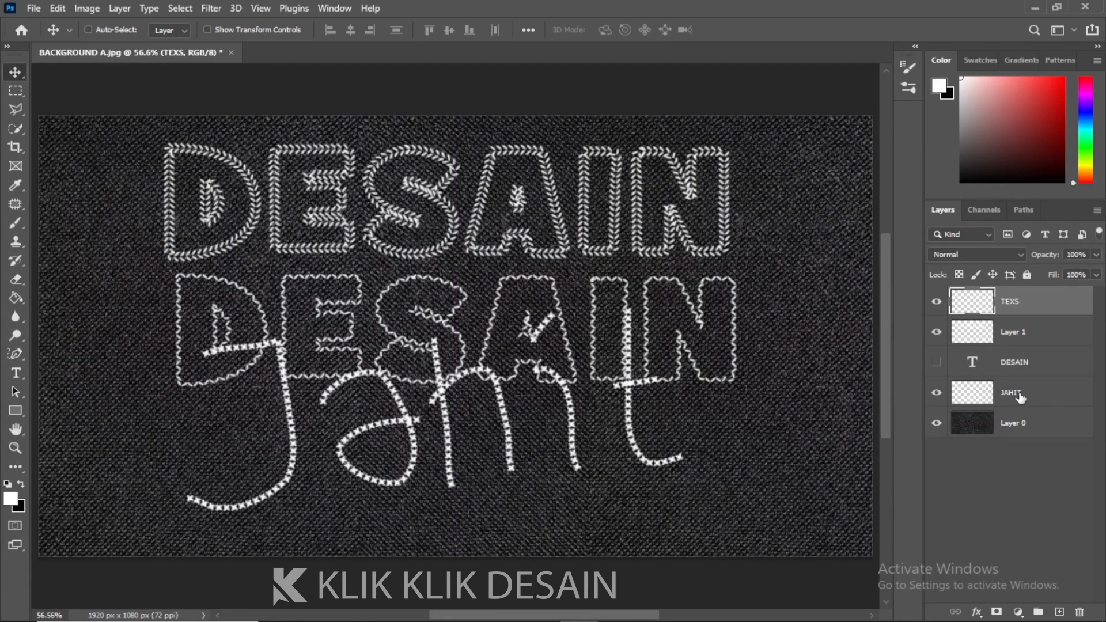
# Free-transform the Jahit lettering smaller and move it below the two DESAIN rows
pyautogui.click(992, 394)
pyautogui.hotkey('ctrl', 't')
pyautogui.moveTo(685, 309); pyautogui.dragTo(612, 338)
pyautogui.moveTo(559, 386); pyautogui.dragTo(561, 435)
pyautogui.press('Return')
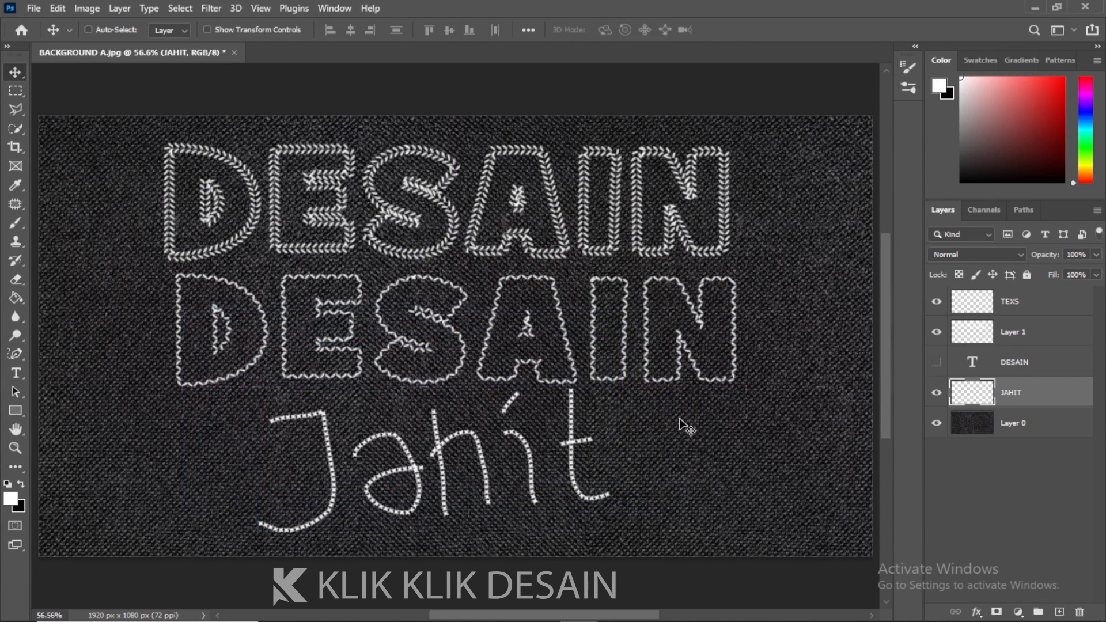
pyautogui.scroll(3, 685, 427)
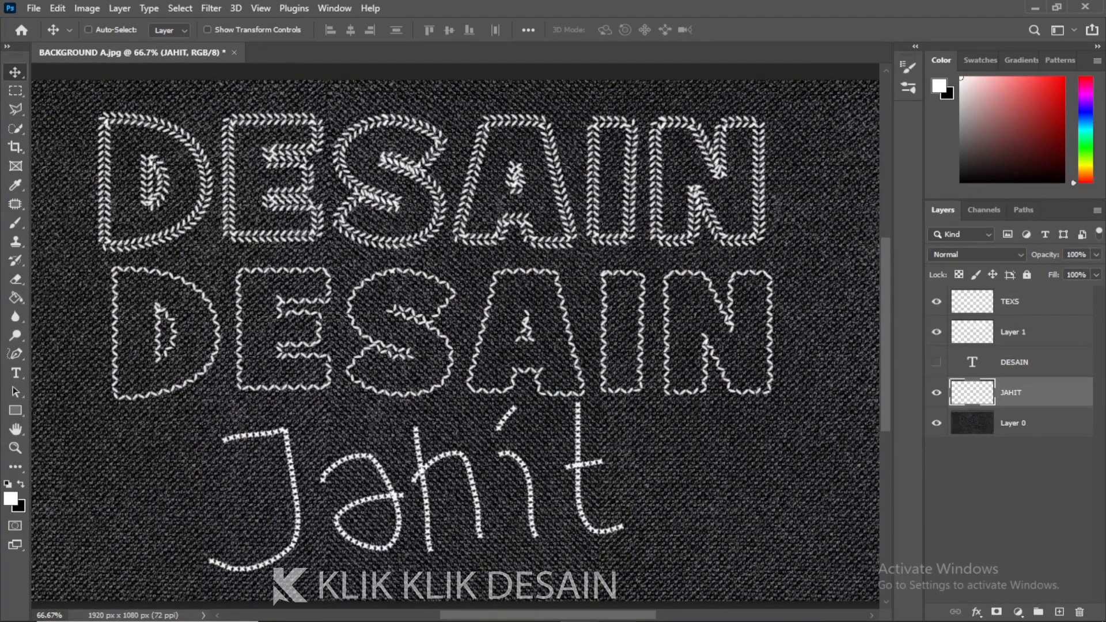
pyautogui.hotkey('alt', 'Tab')
pyautogui.click(1012, 486)
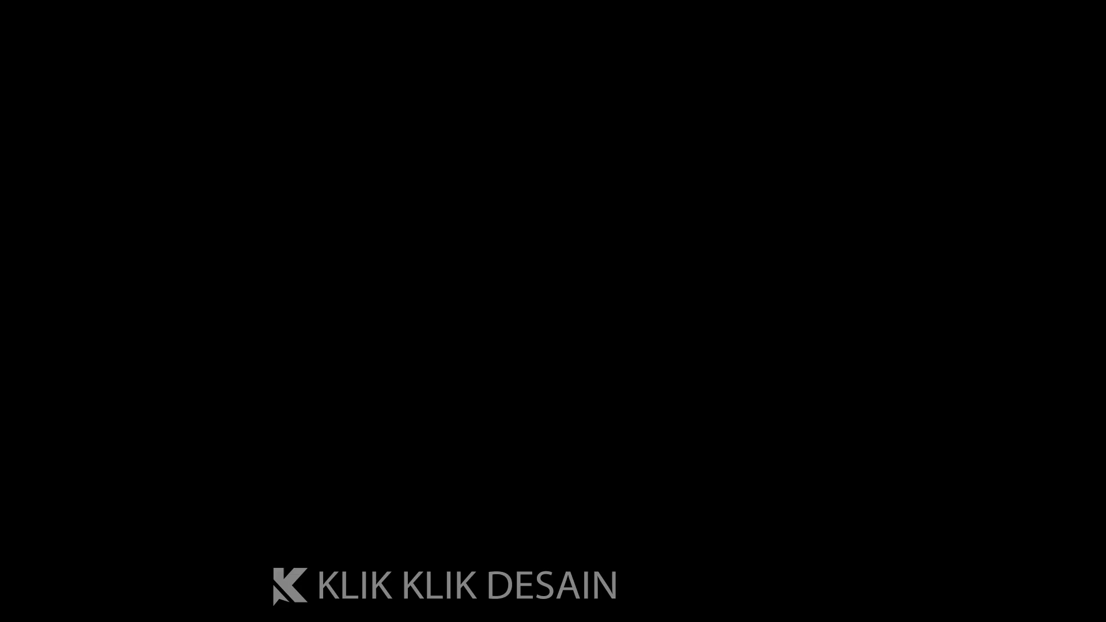